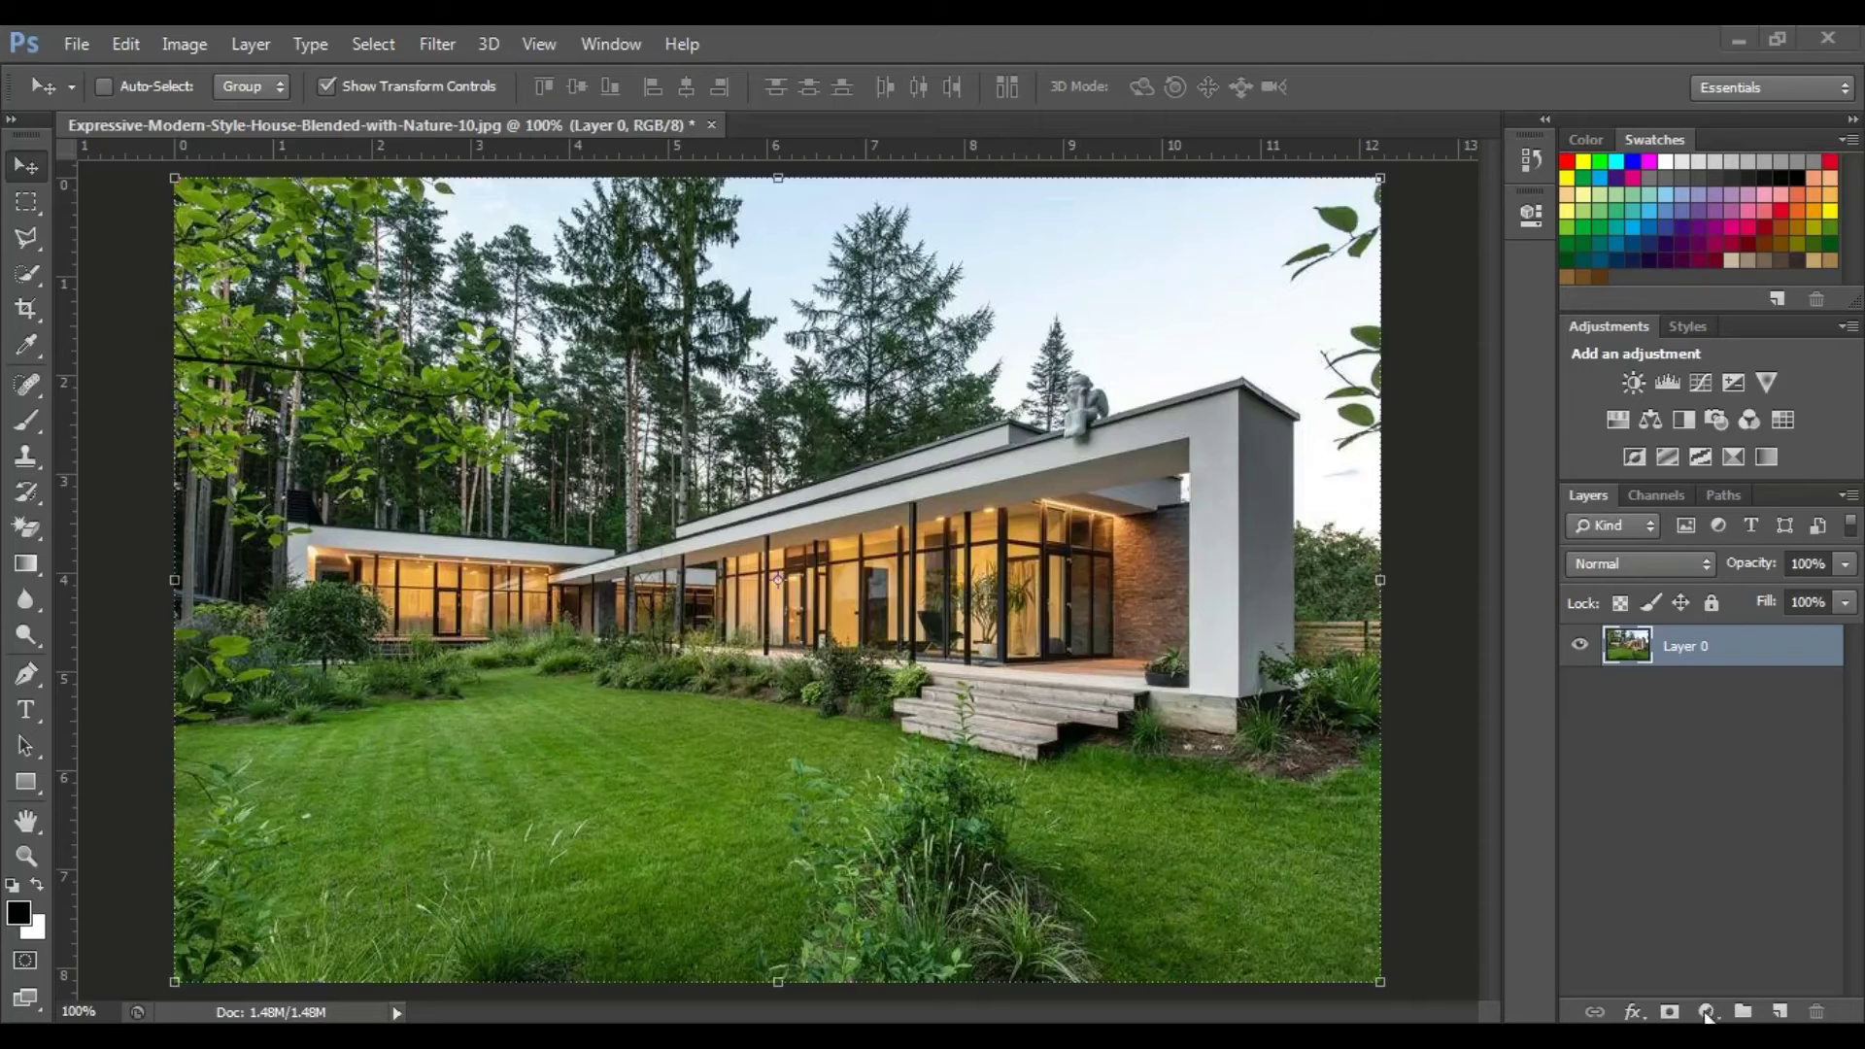
# Trial a Luminosity Black & White layer with Reds 10 and Yellows 150, then add a fresh Black & White layer.
pyautogui.click(1706, 735)
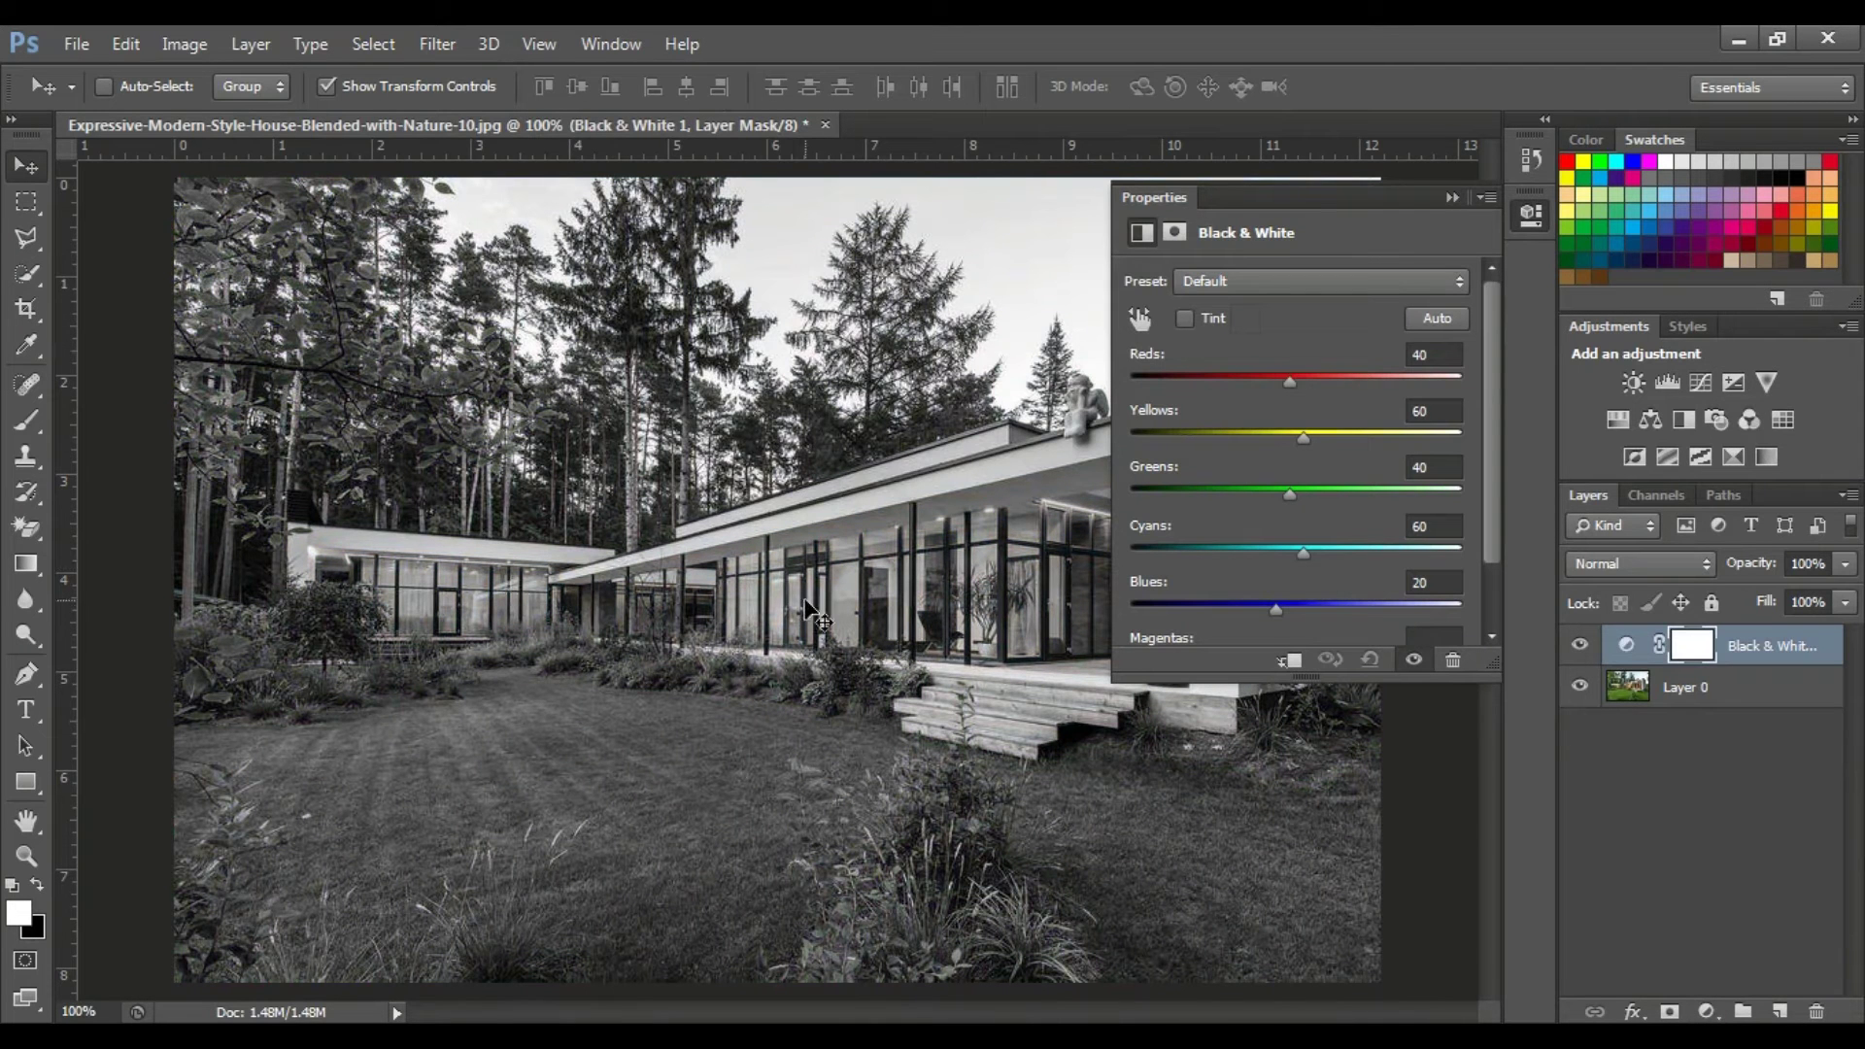
pyautogui.click(1641, 563)
pyautogui.click(1648, 724)
pyautogui.moveTo(1296, 198); pyautogui.dragTo(1361, 258)
pyautogui.click(1495, 415)
pyautogui.write('10')
pyautogui.click(1495, 471)
pyautogui.write('150')
pyautogui.click(1501, 526)
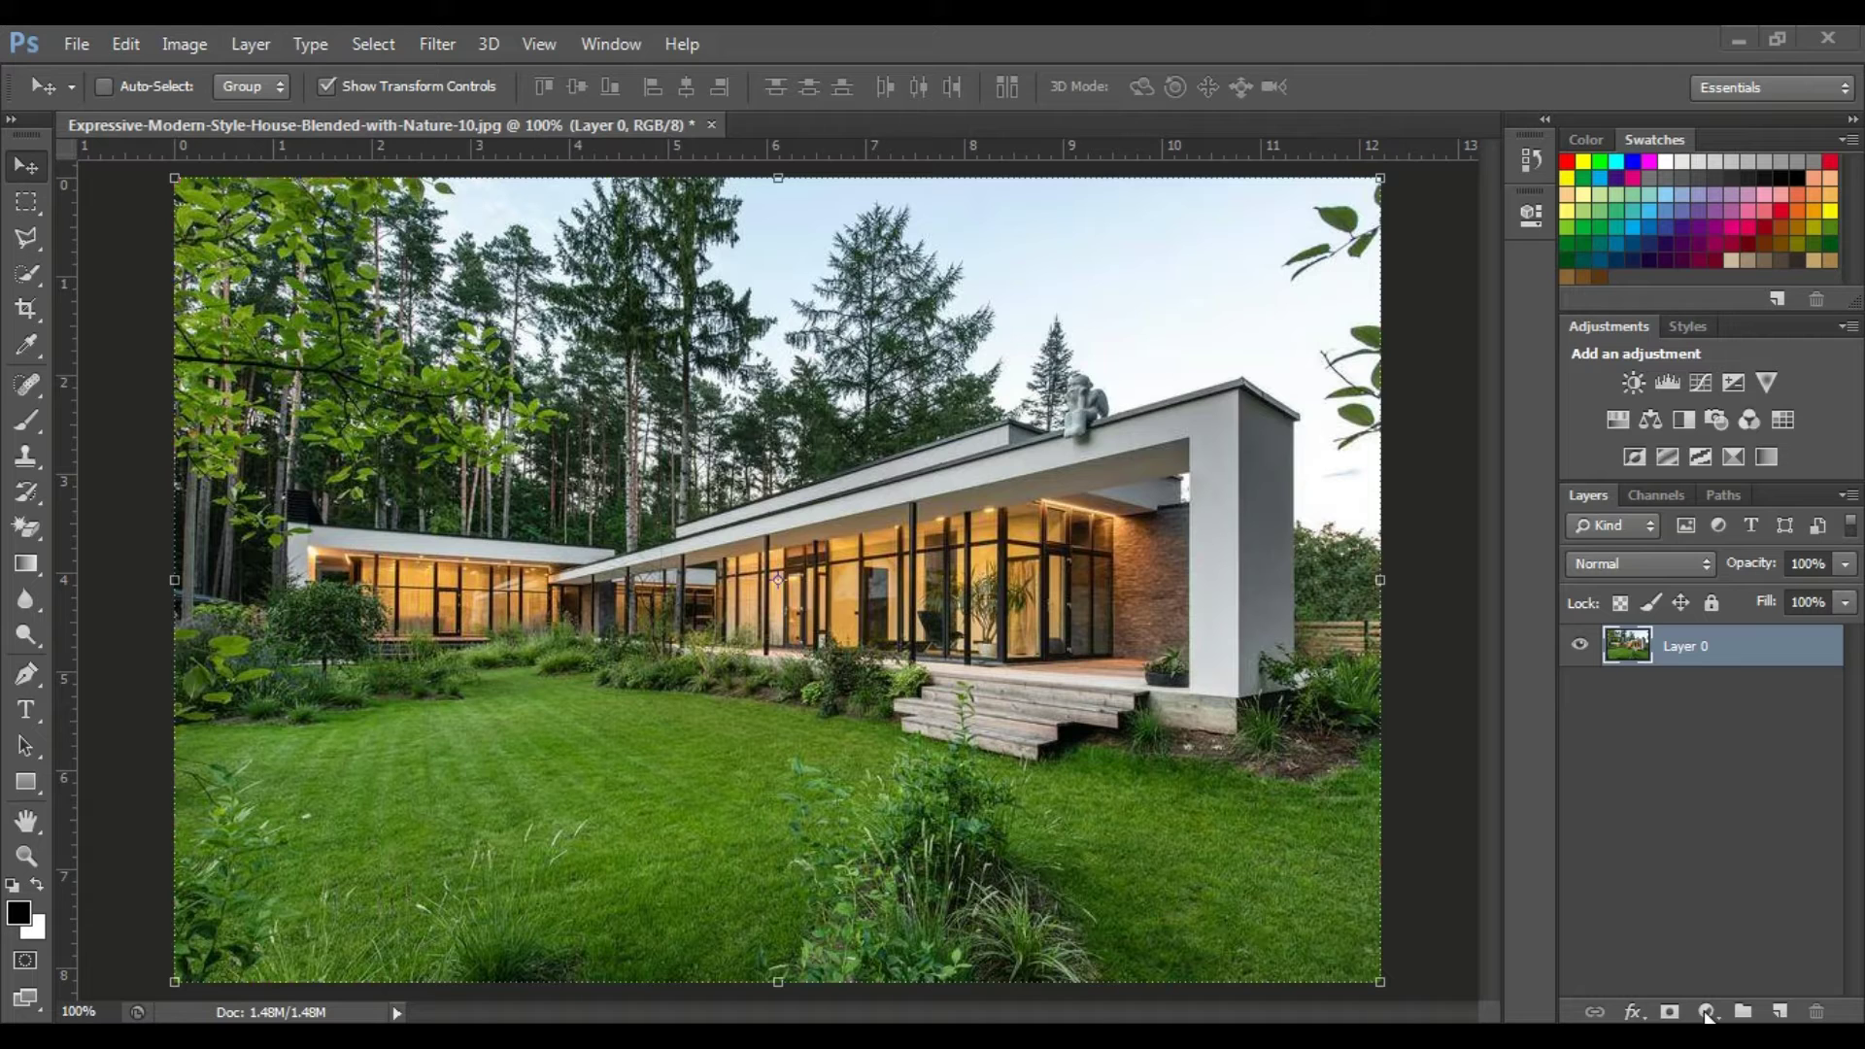
pyautogui.click(1706, 1011)
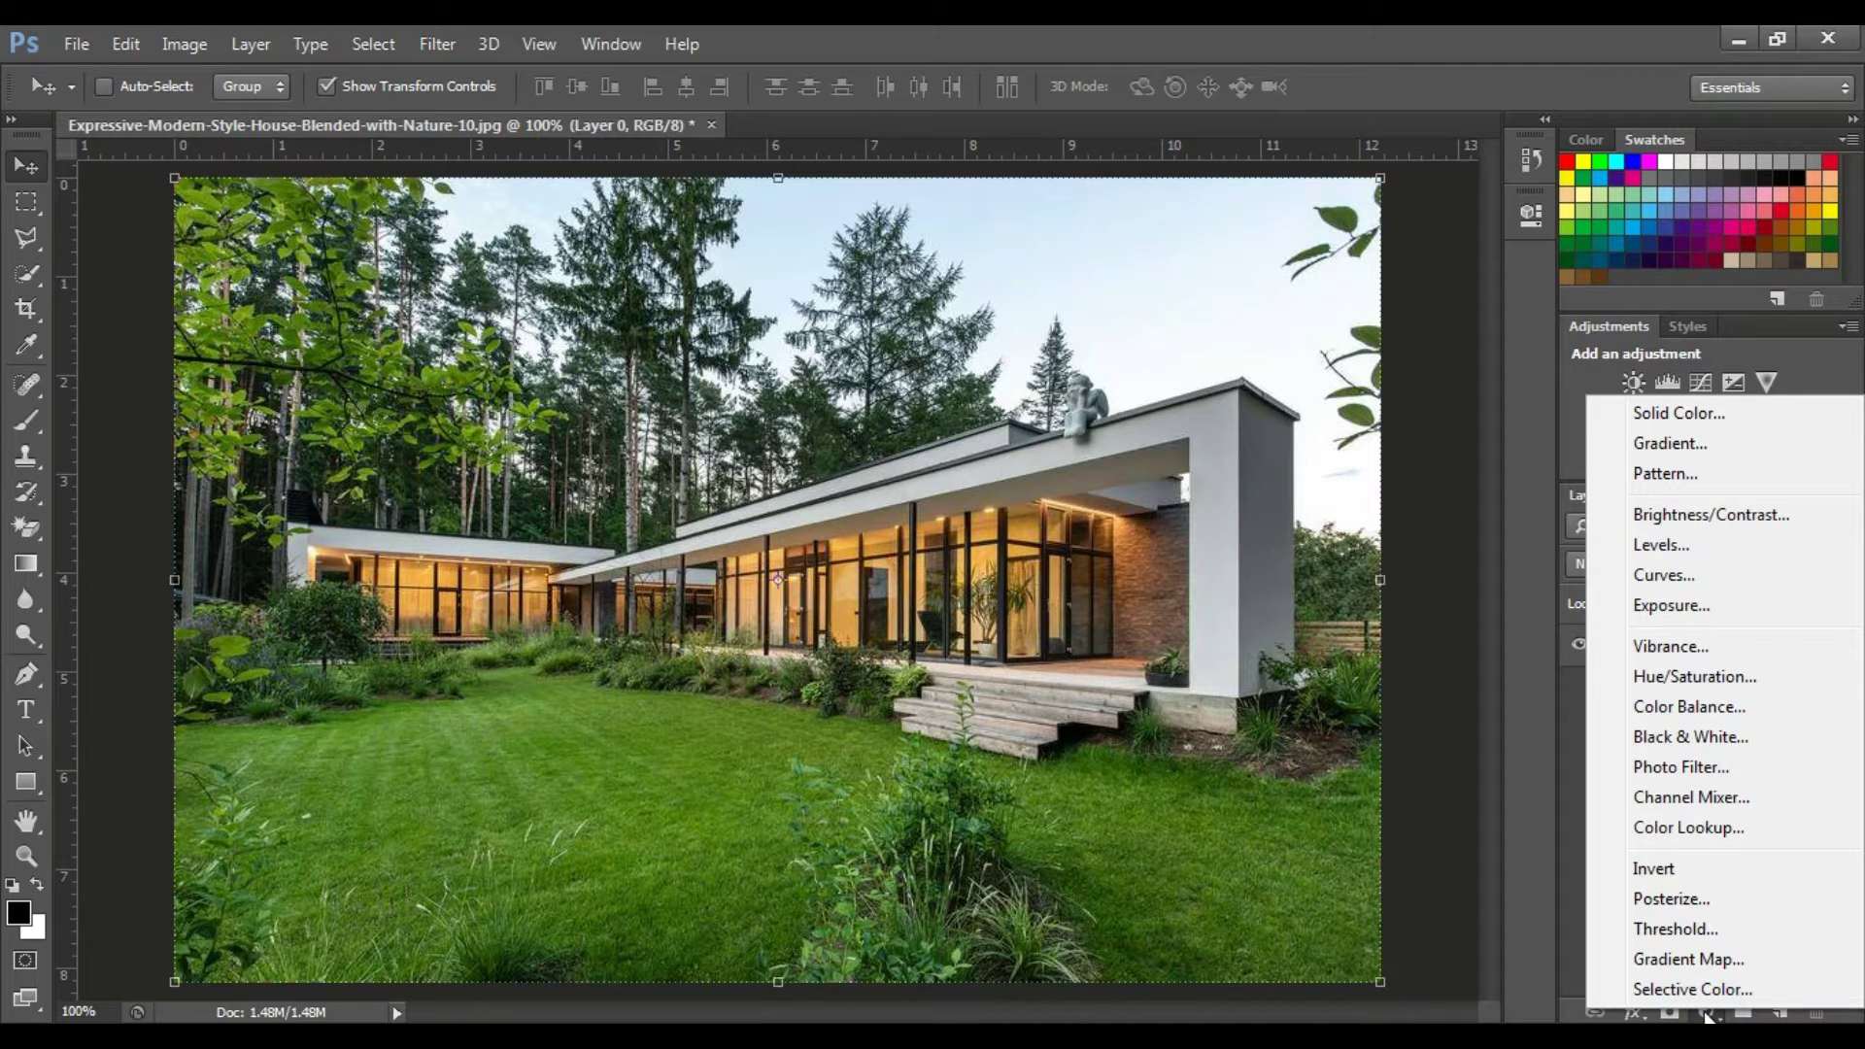
pyautogui.click(1710, 736)
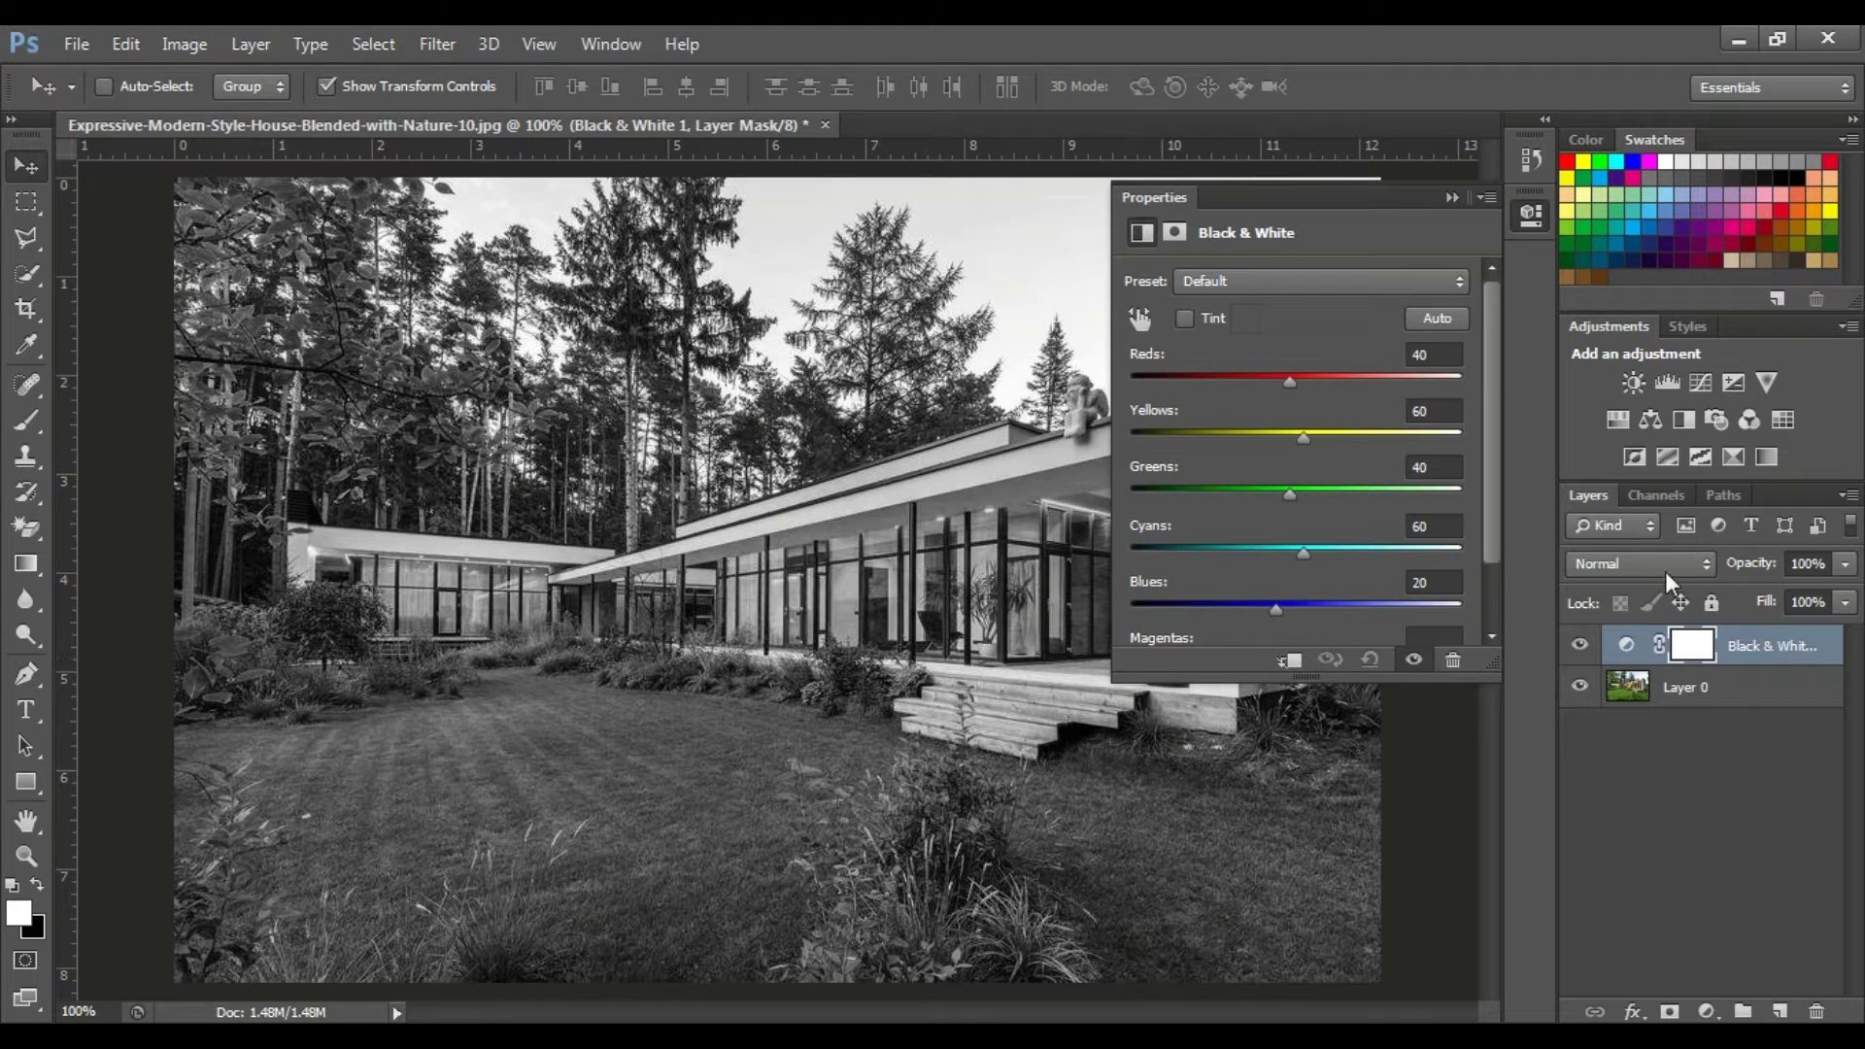
# Blend the Black & White layer as Luminosity and float its properties panel.
pyautogui.click(1690, 565)
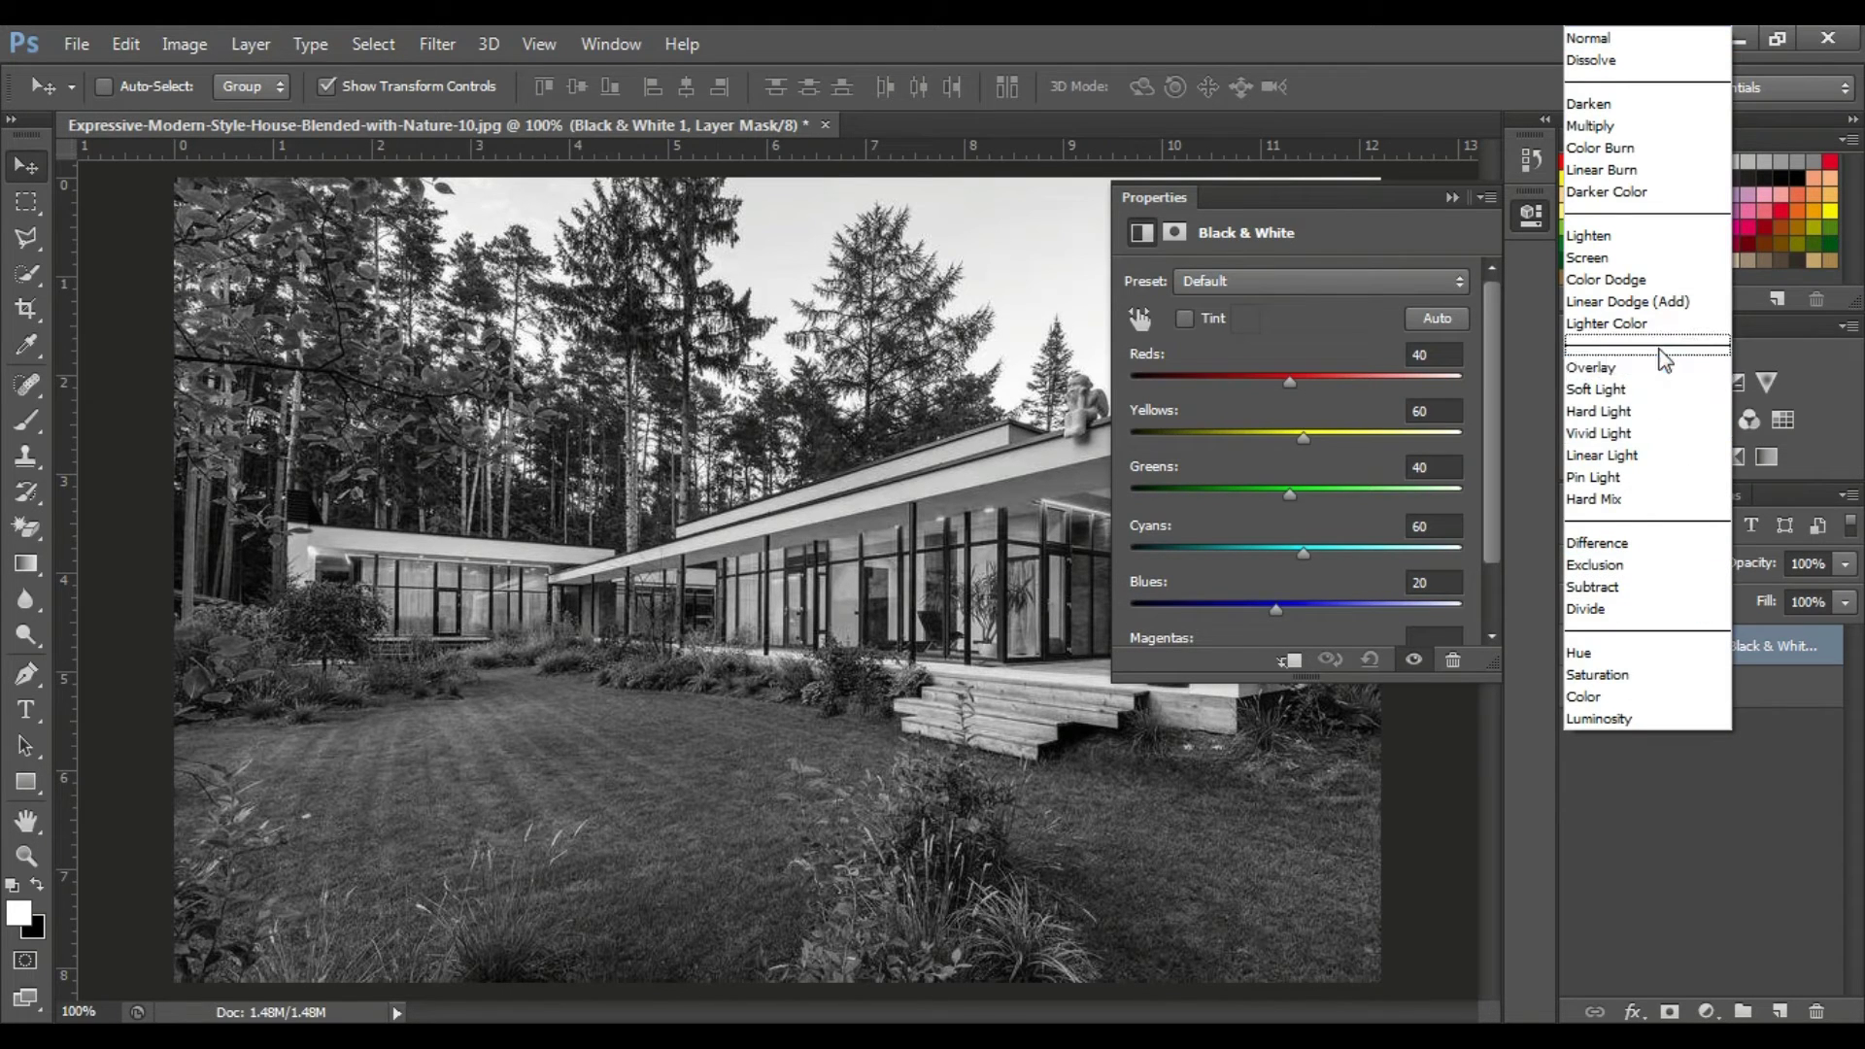
pyautogui.click(1642, 721)
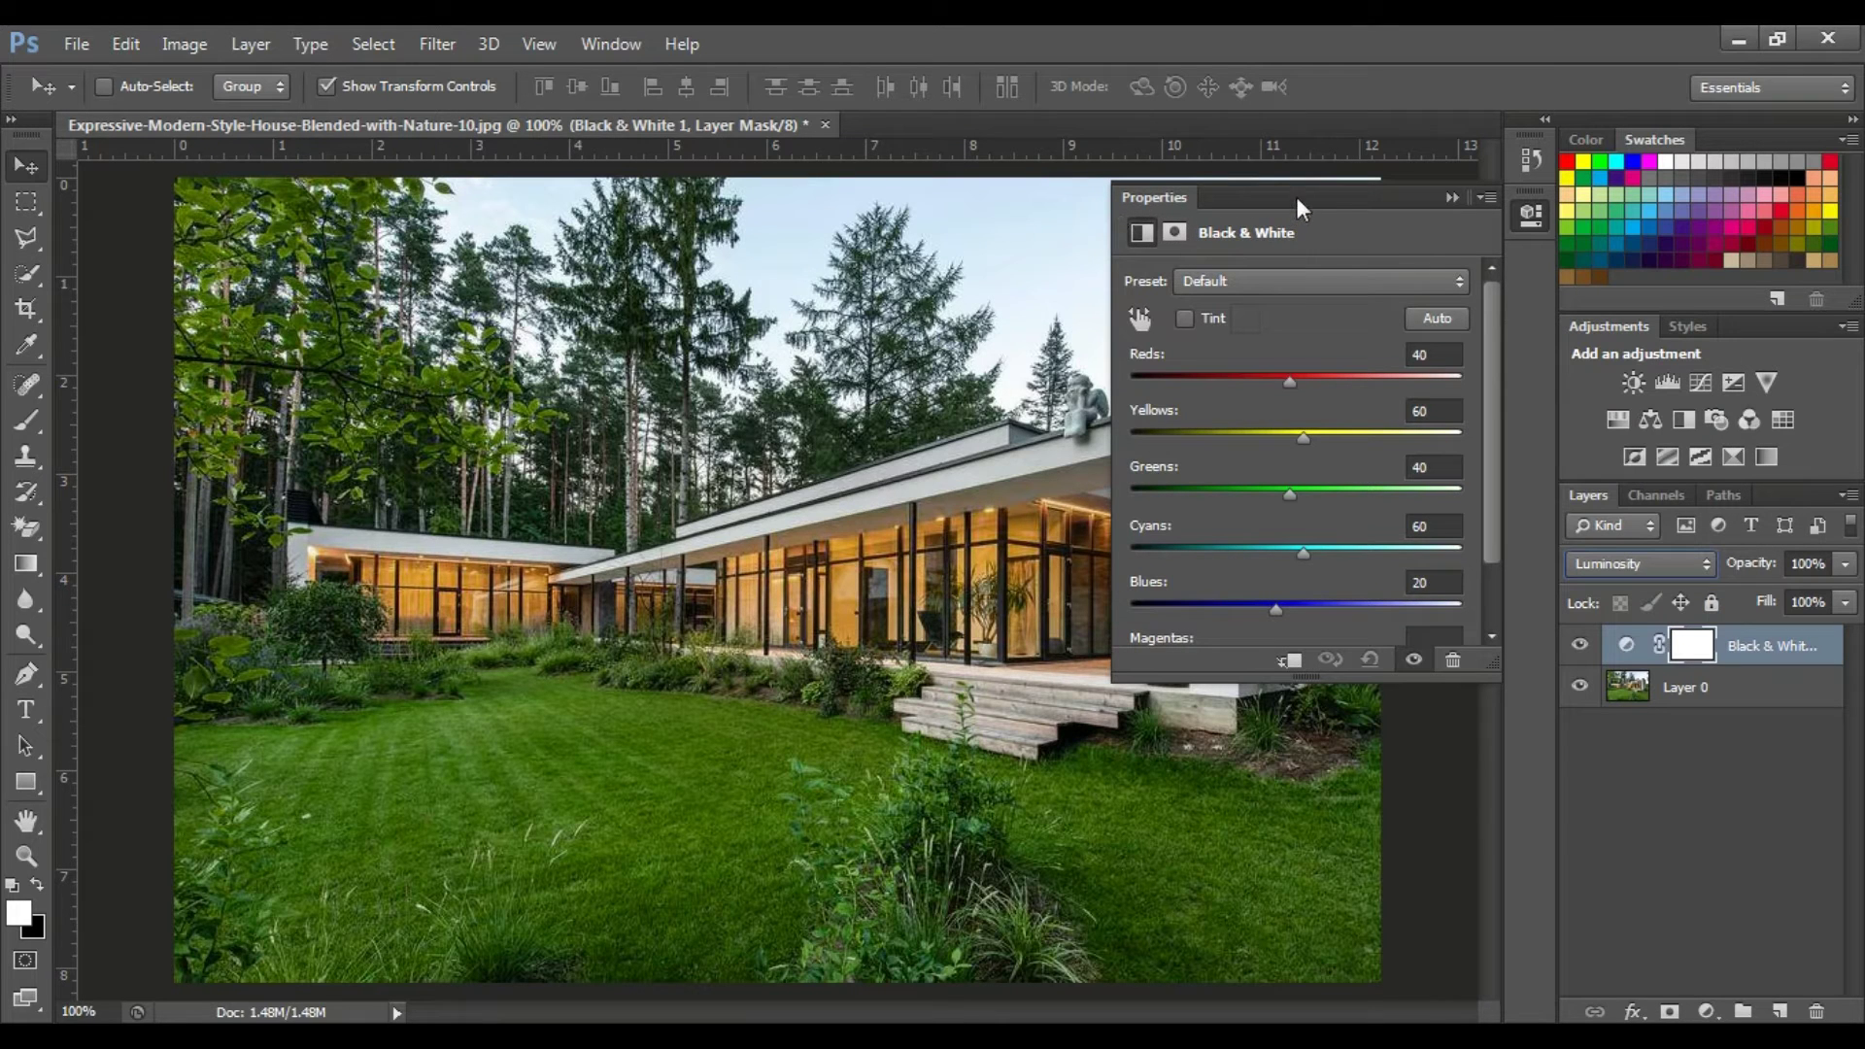
pyautogui.moveTo(1295, 198); pyautogui.dragTo(1360, 259)
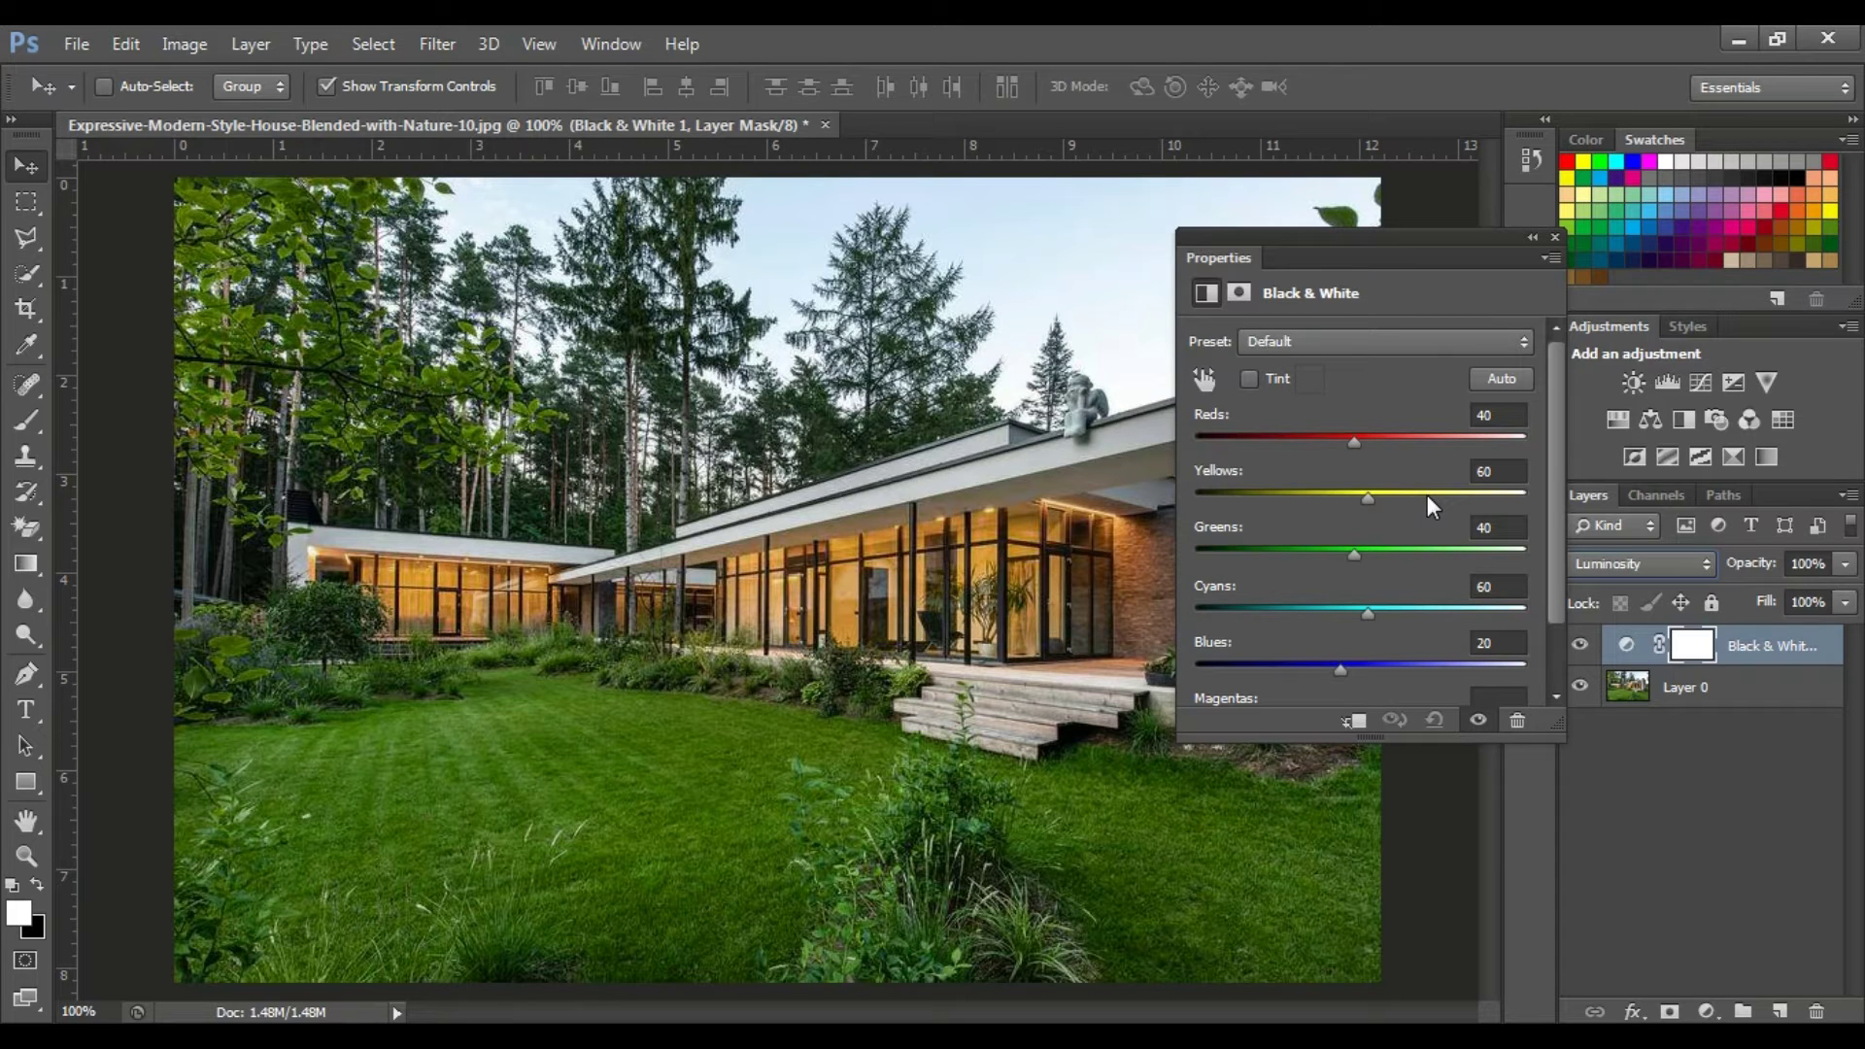
# Set the Black & White sliders to Reds 10, Yellows 150 and Greens 110.
pyautogui.click(1496, 418)
pyautogui.write('1')
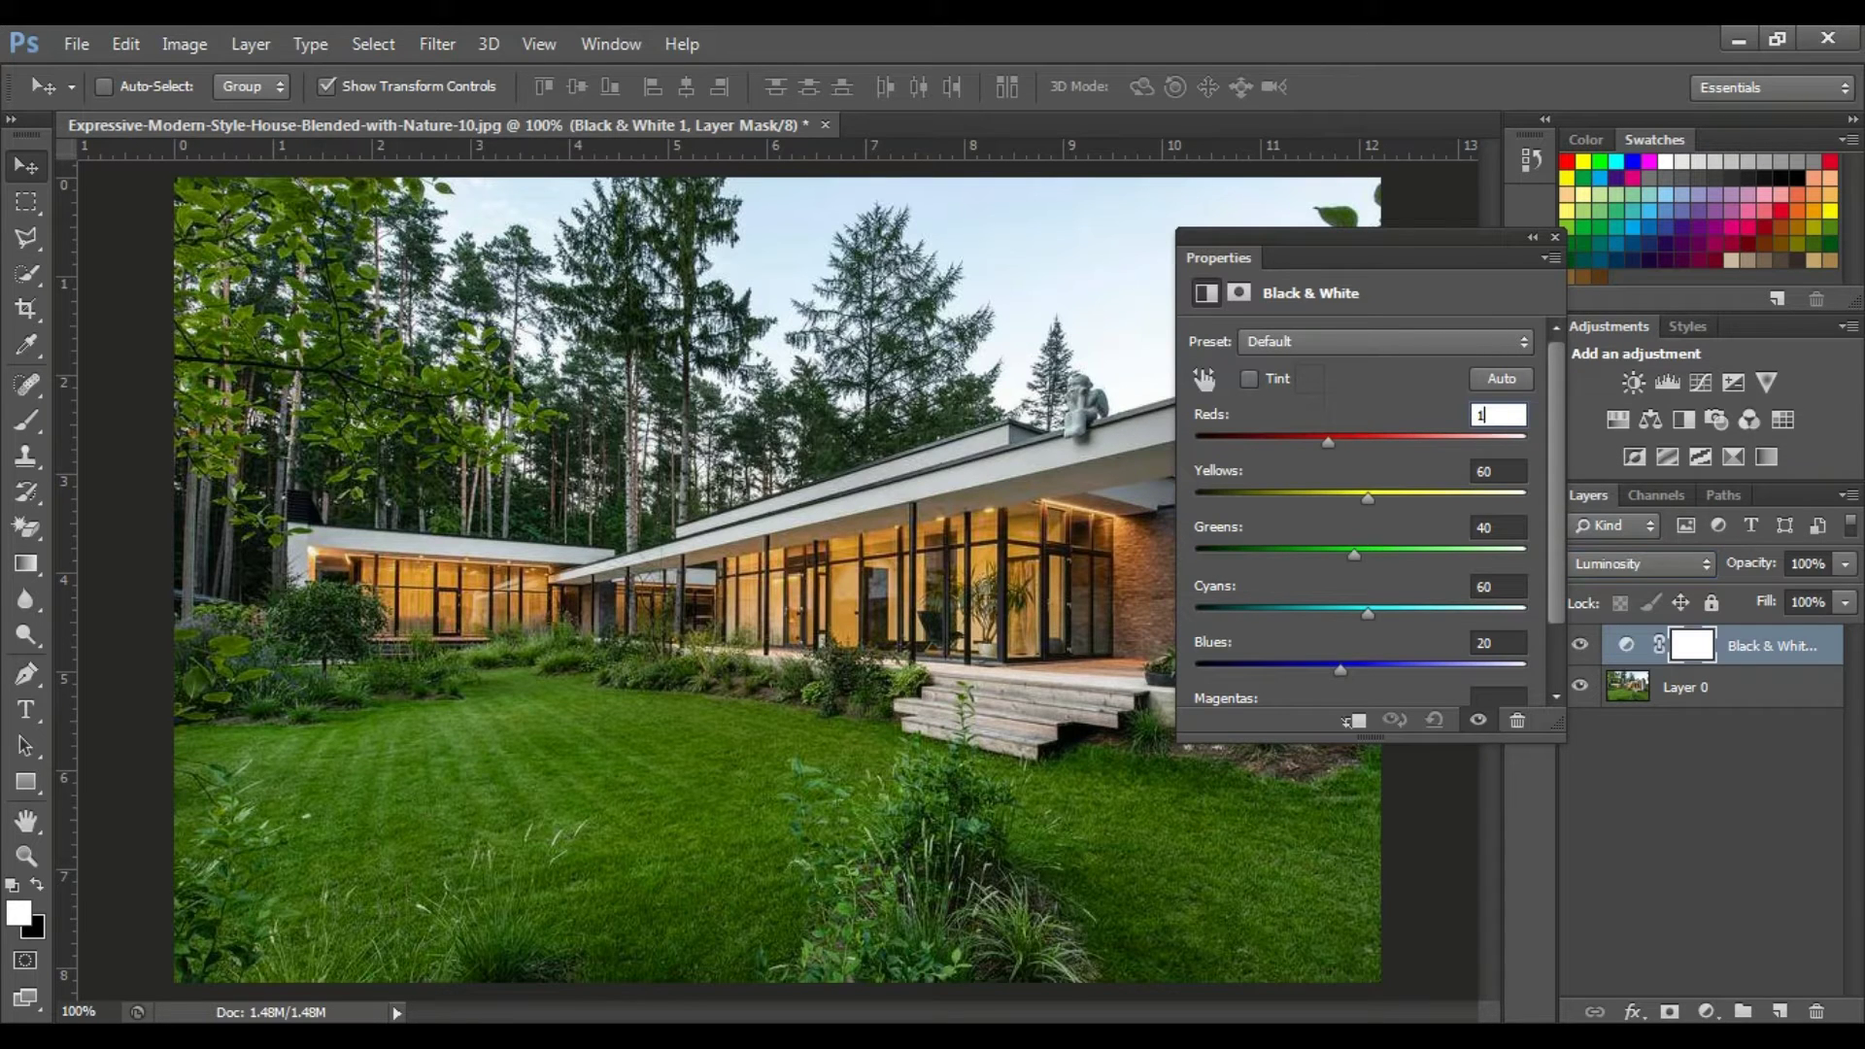
pyautogui.write('0')
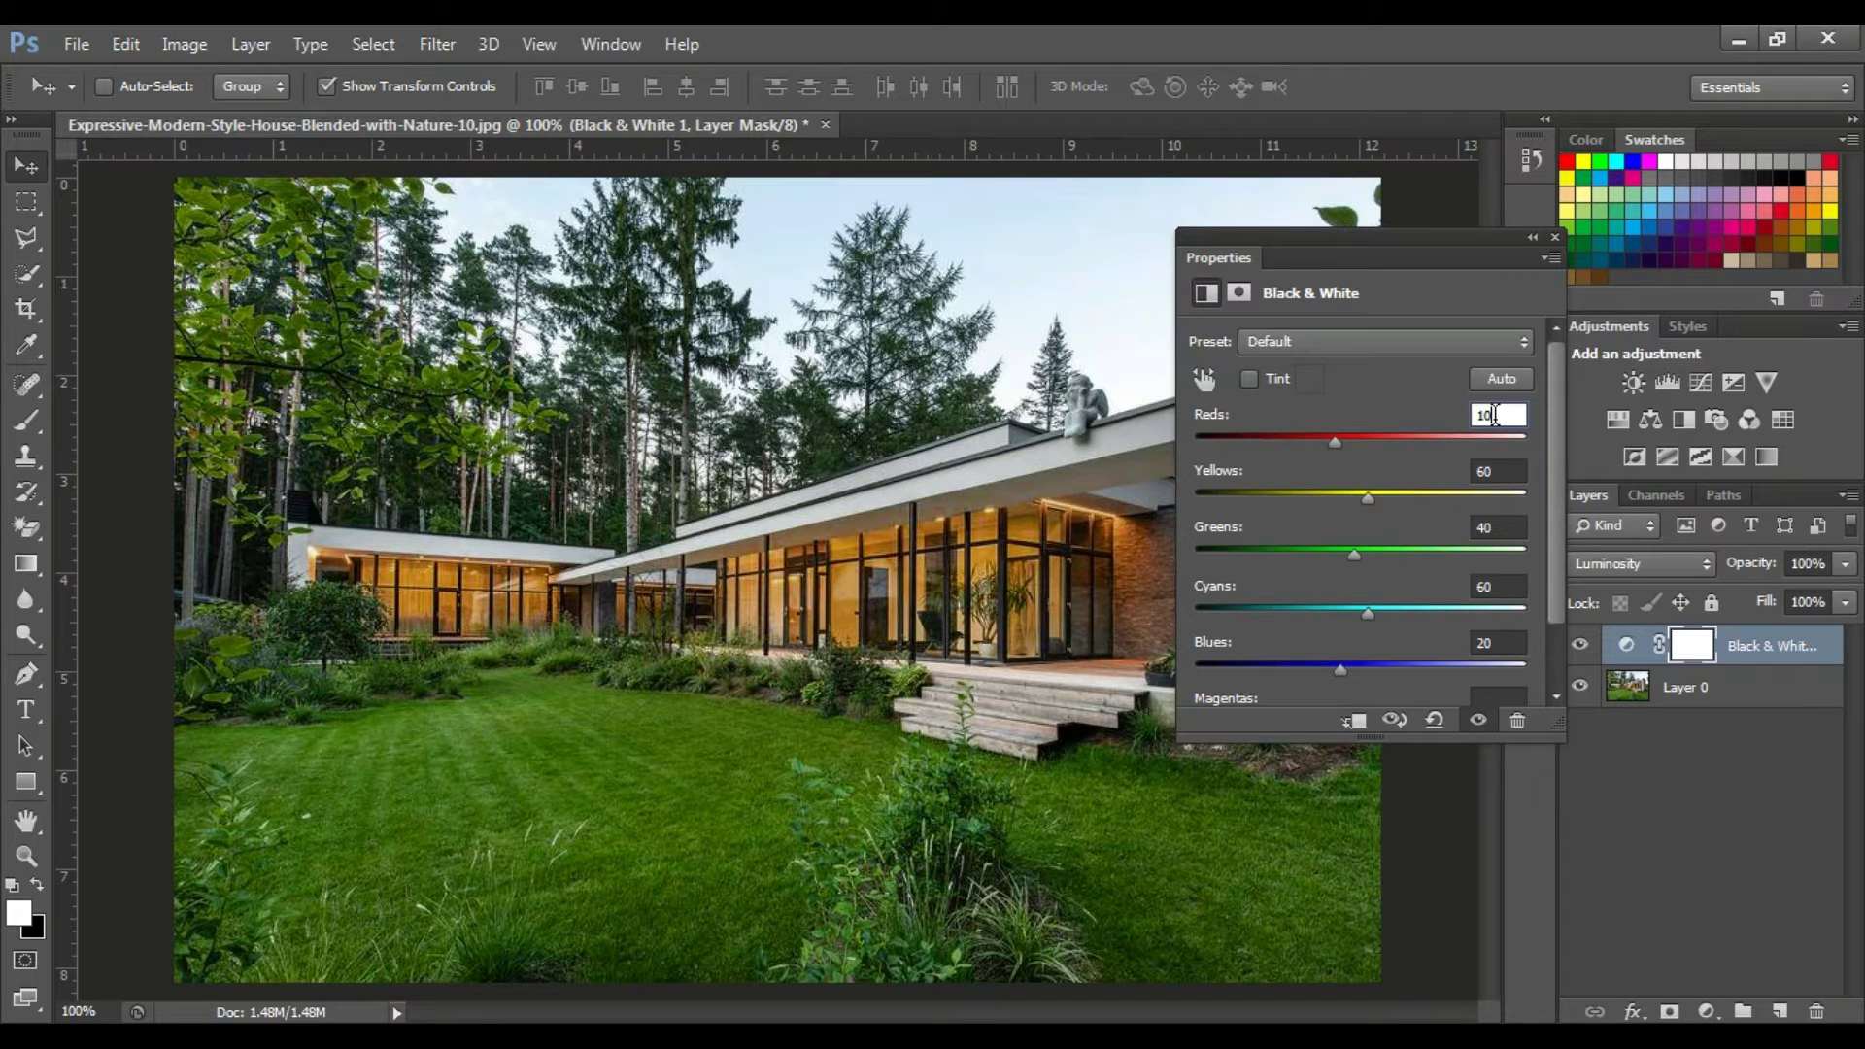
pyautogui.click(1510, 473)
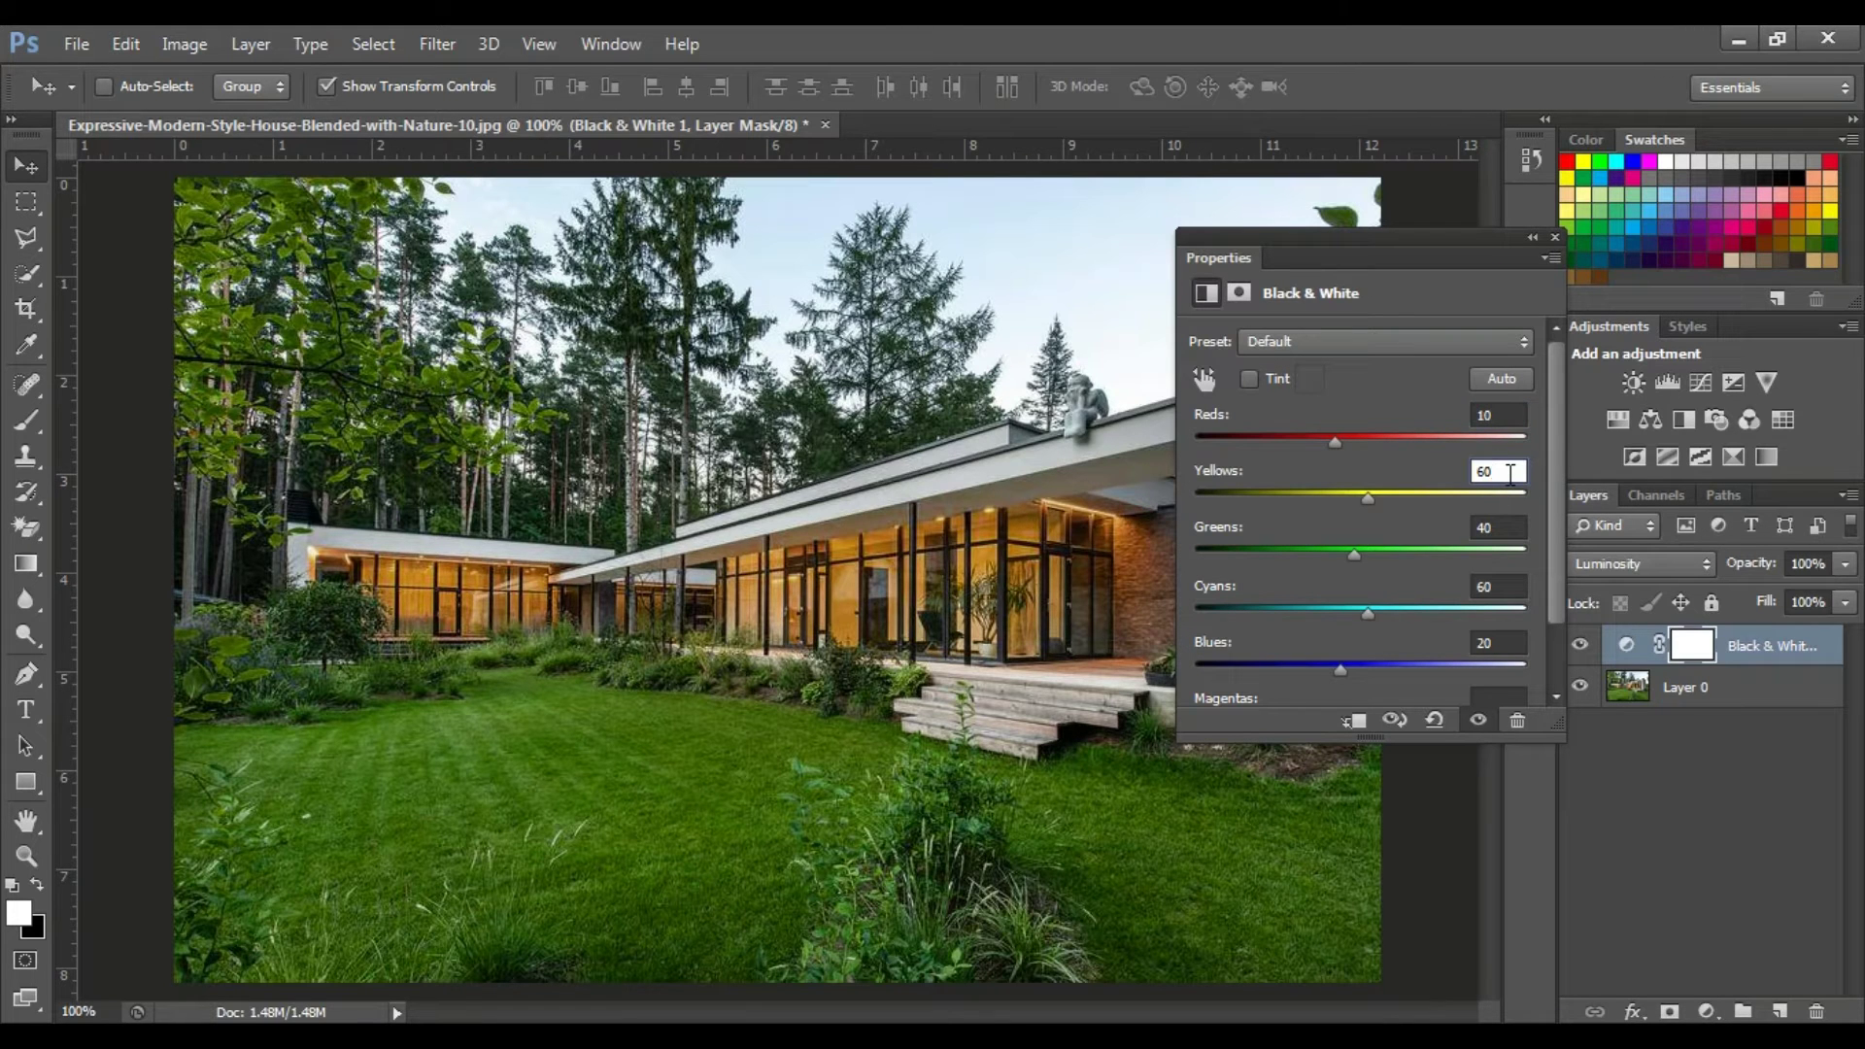
pyautogui.press('BackSpace')
pyautogui.press('BackSpace')
pyautogui.write('15')
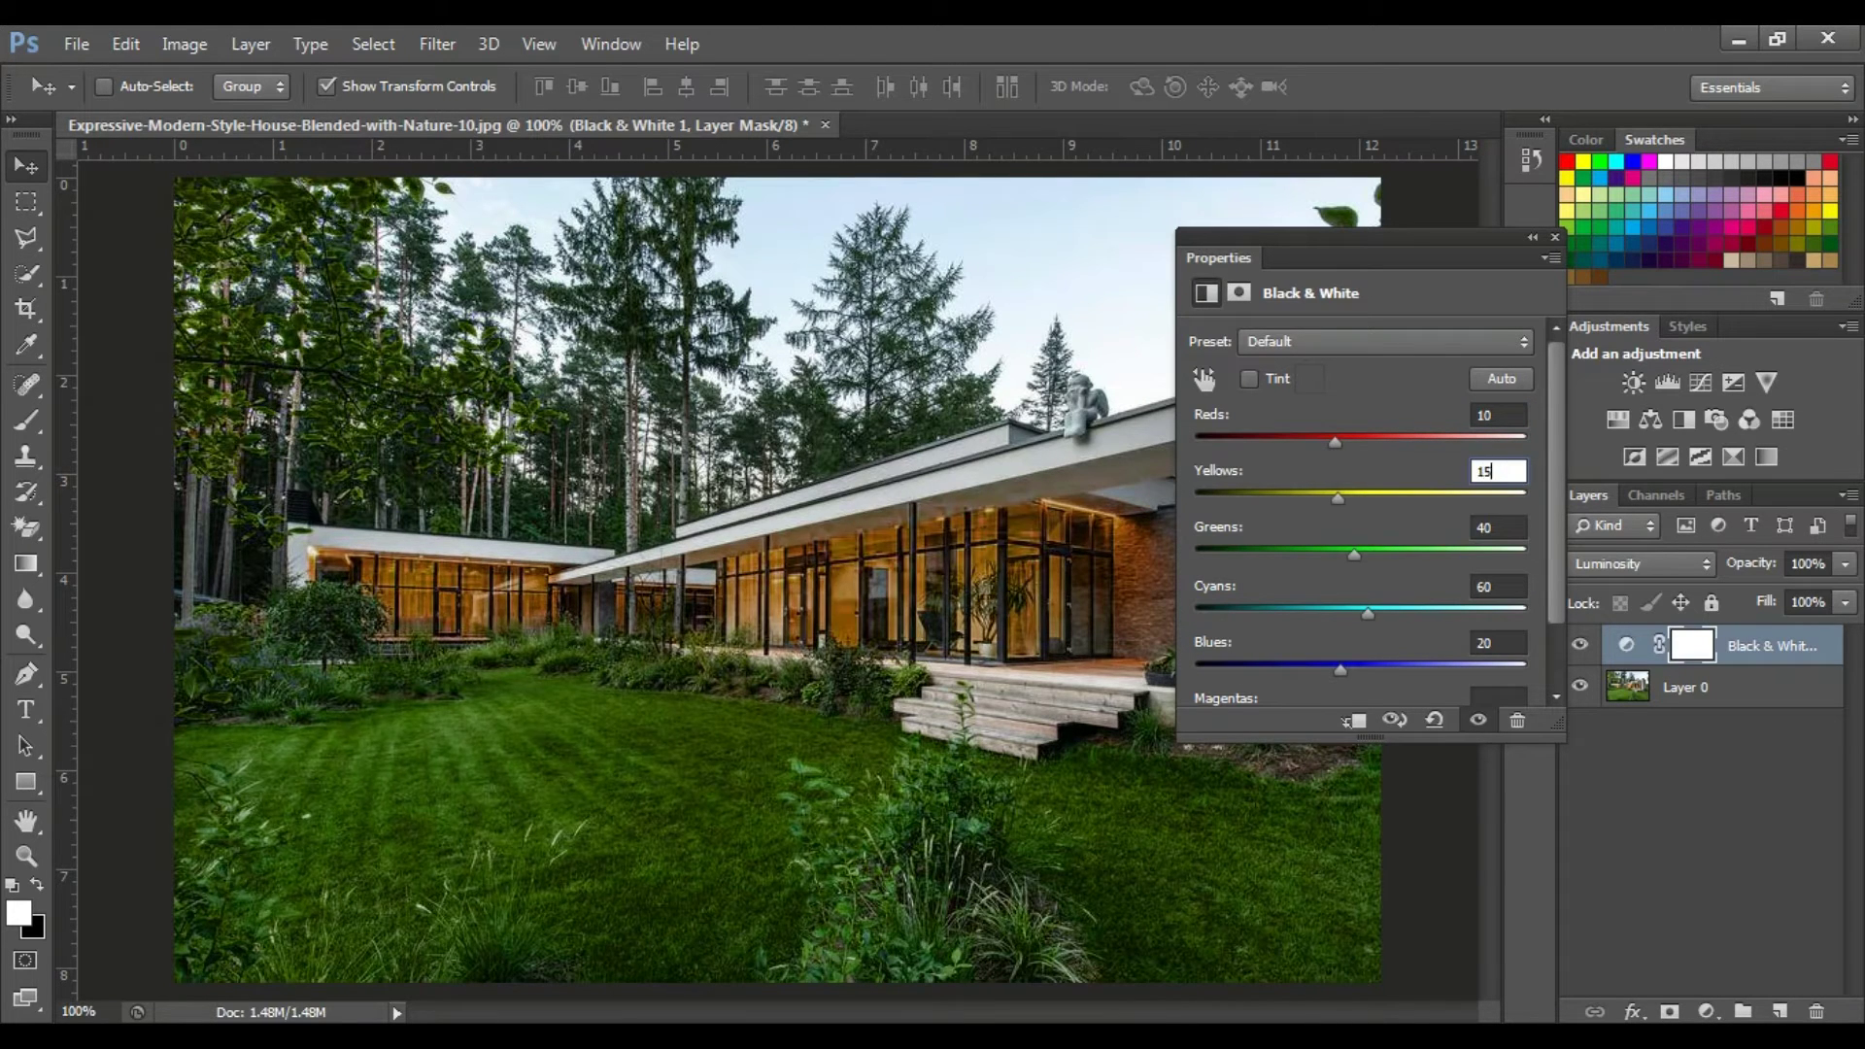
pyautogui.write('0')
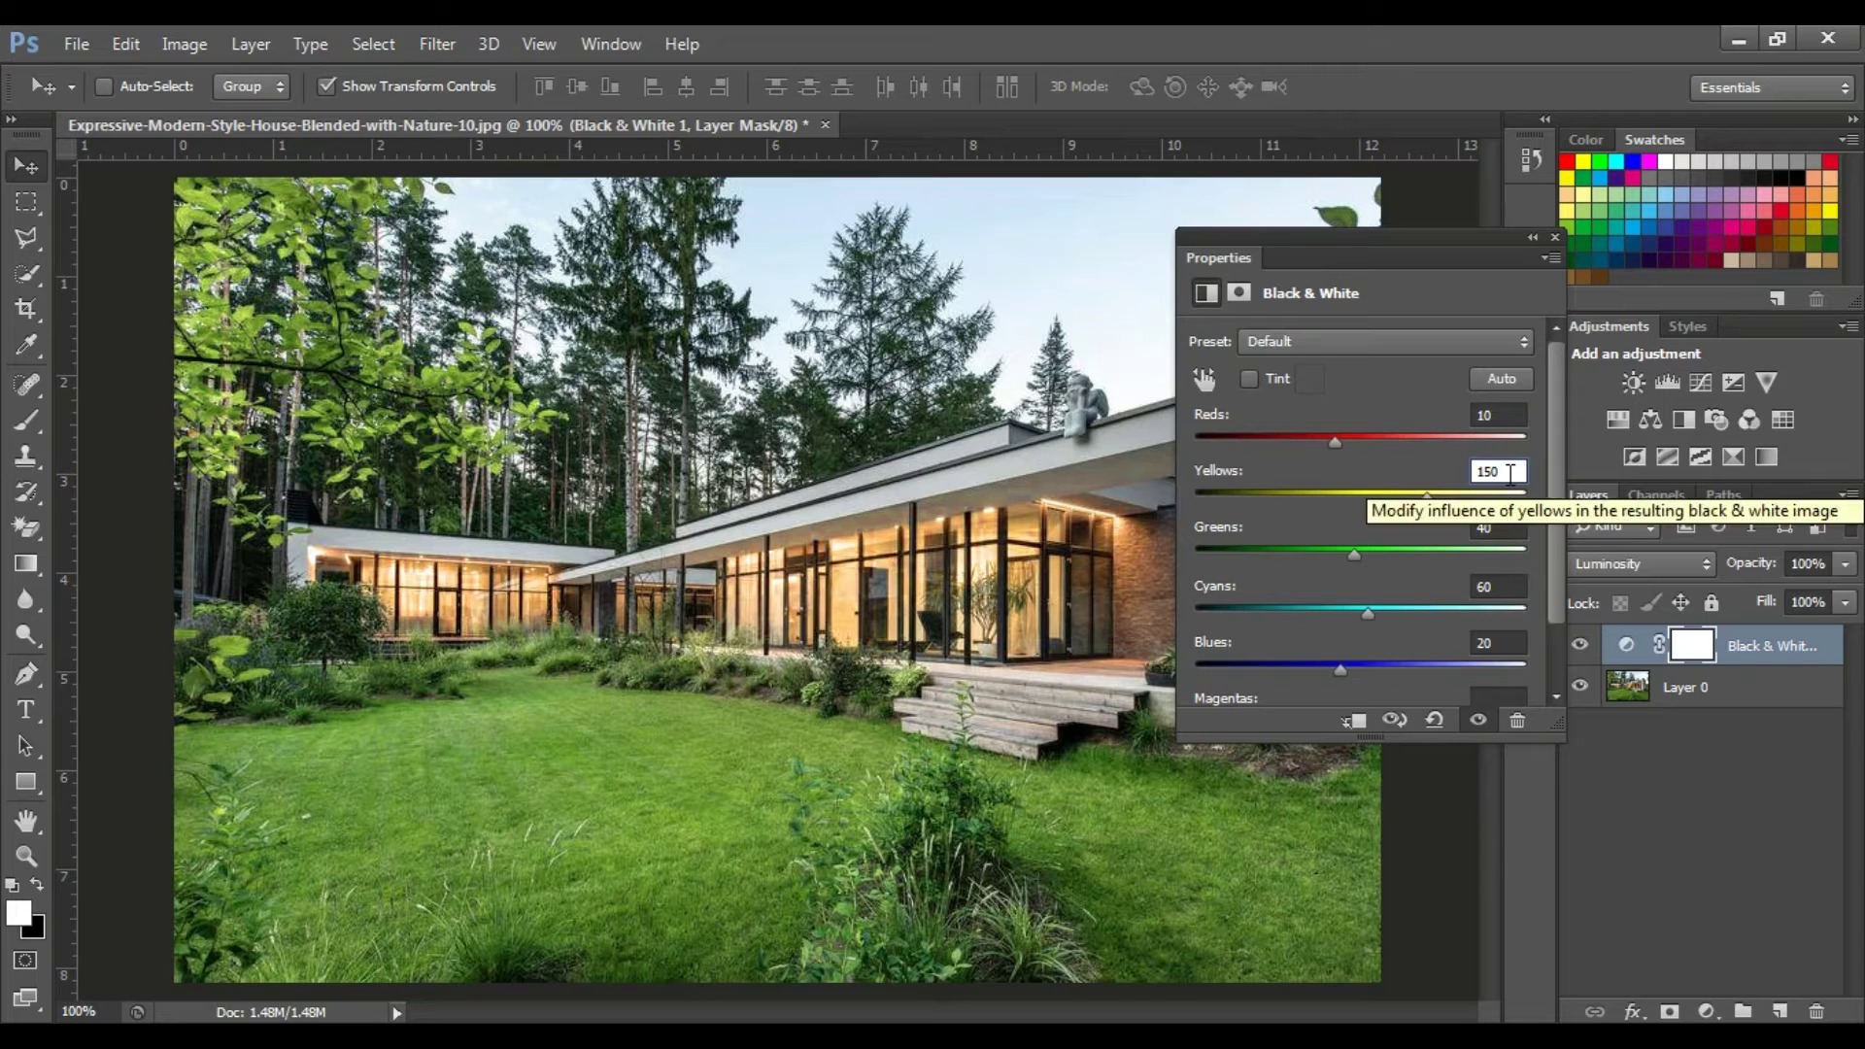
pyautogui.click(1503, 527)
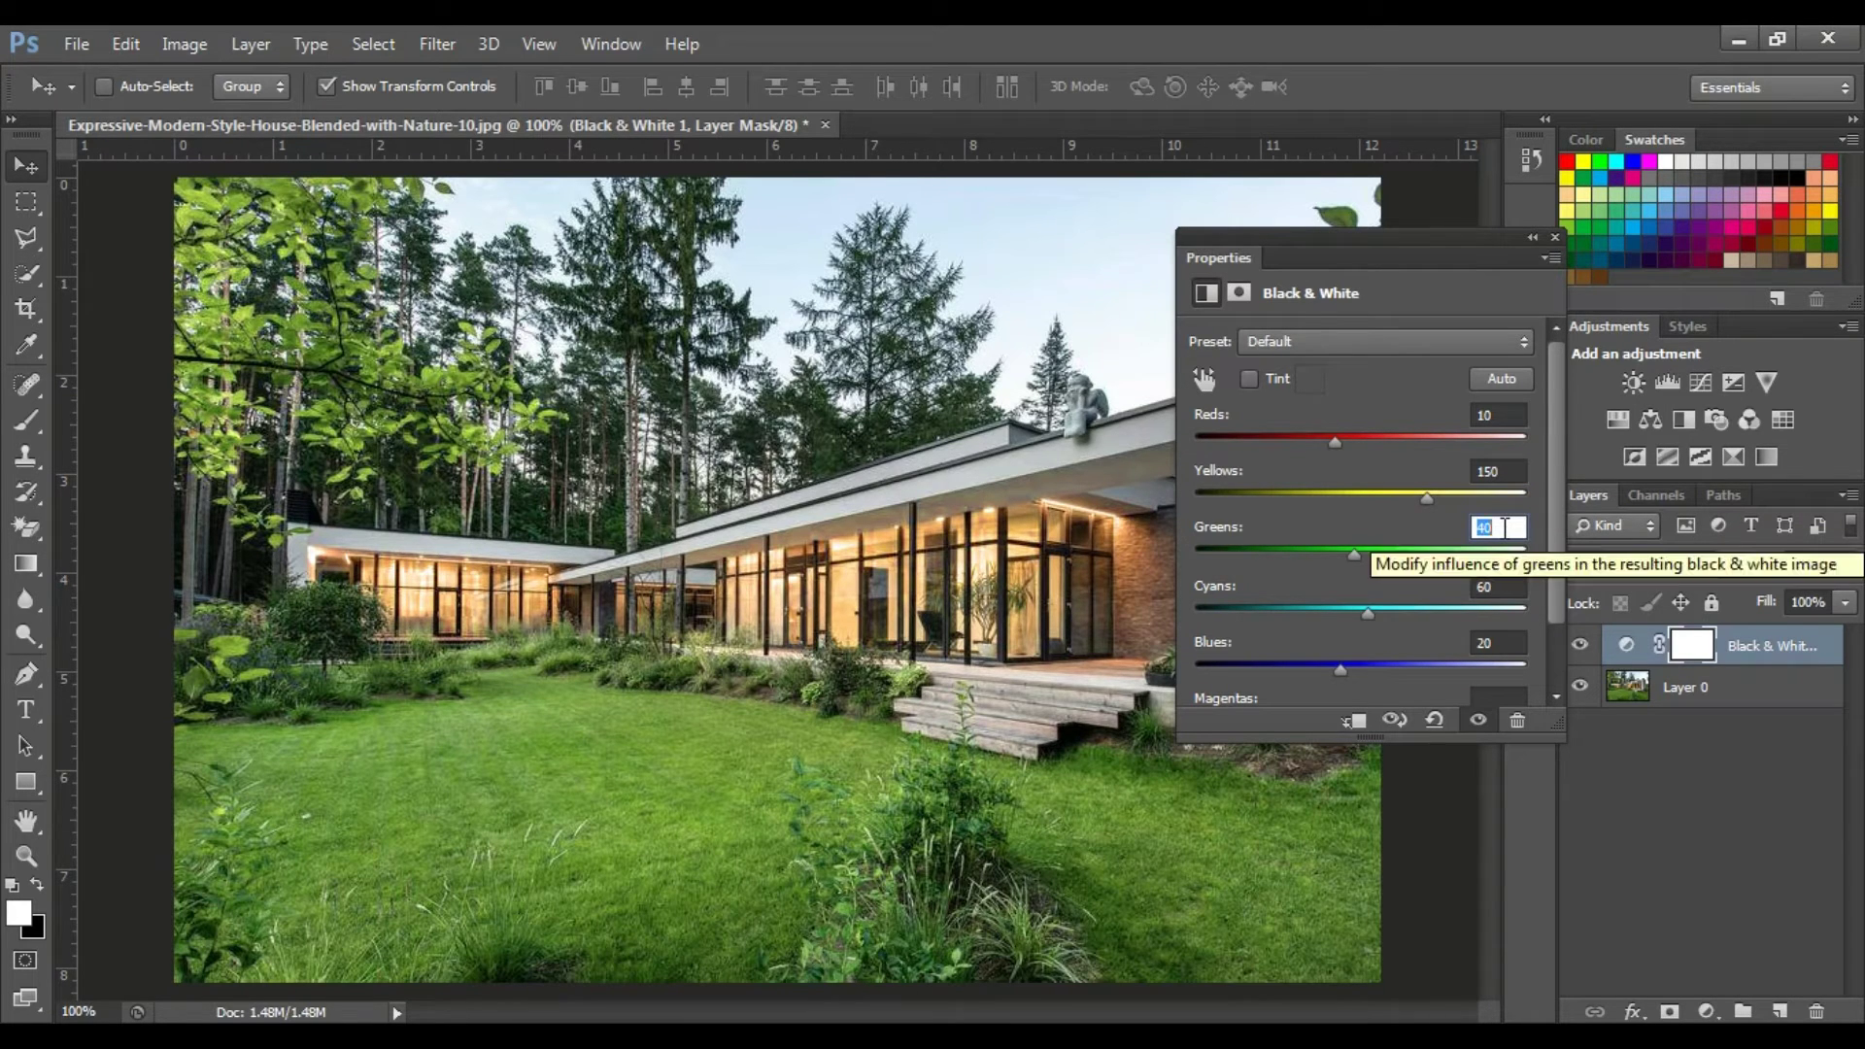
pyautogui.press('BackSpace')
pyautogui.write('110')
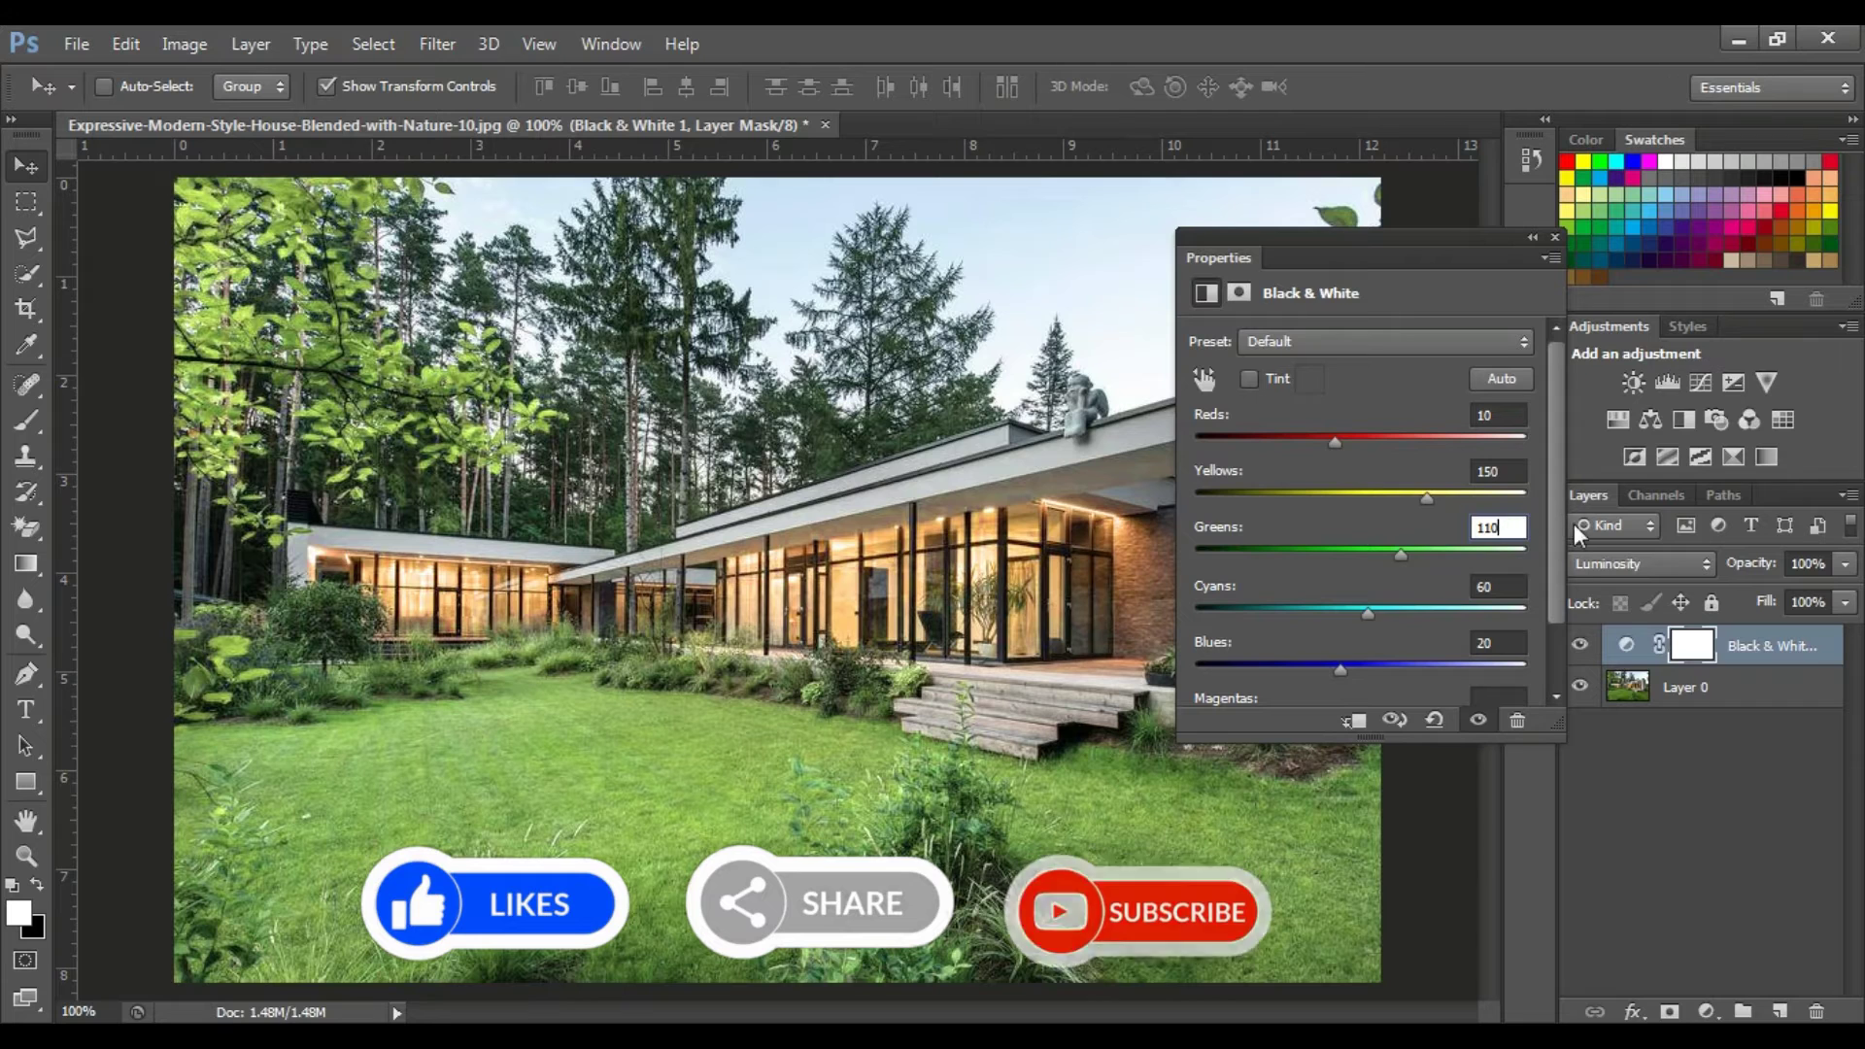
pyautogui.press('Return')
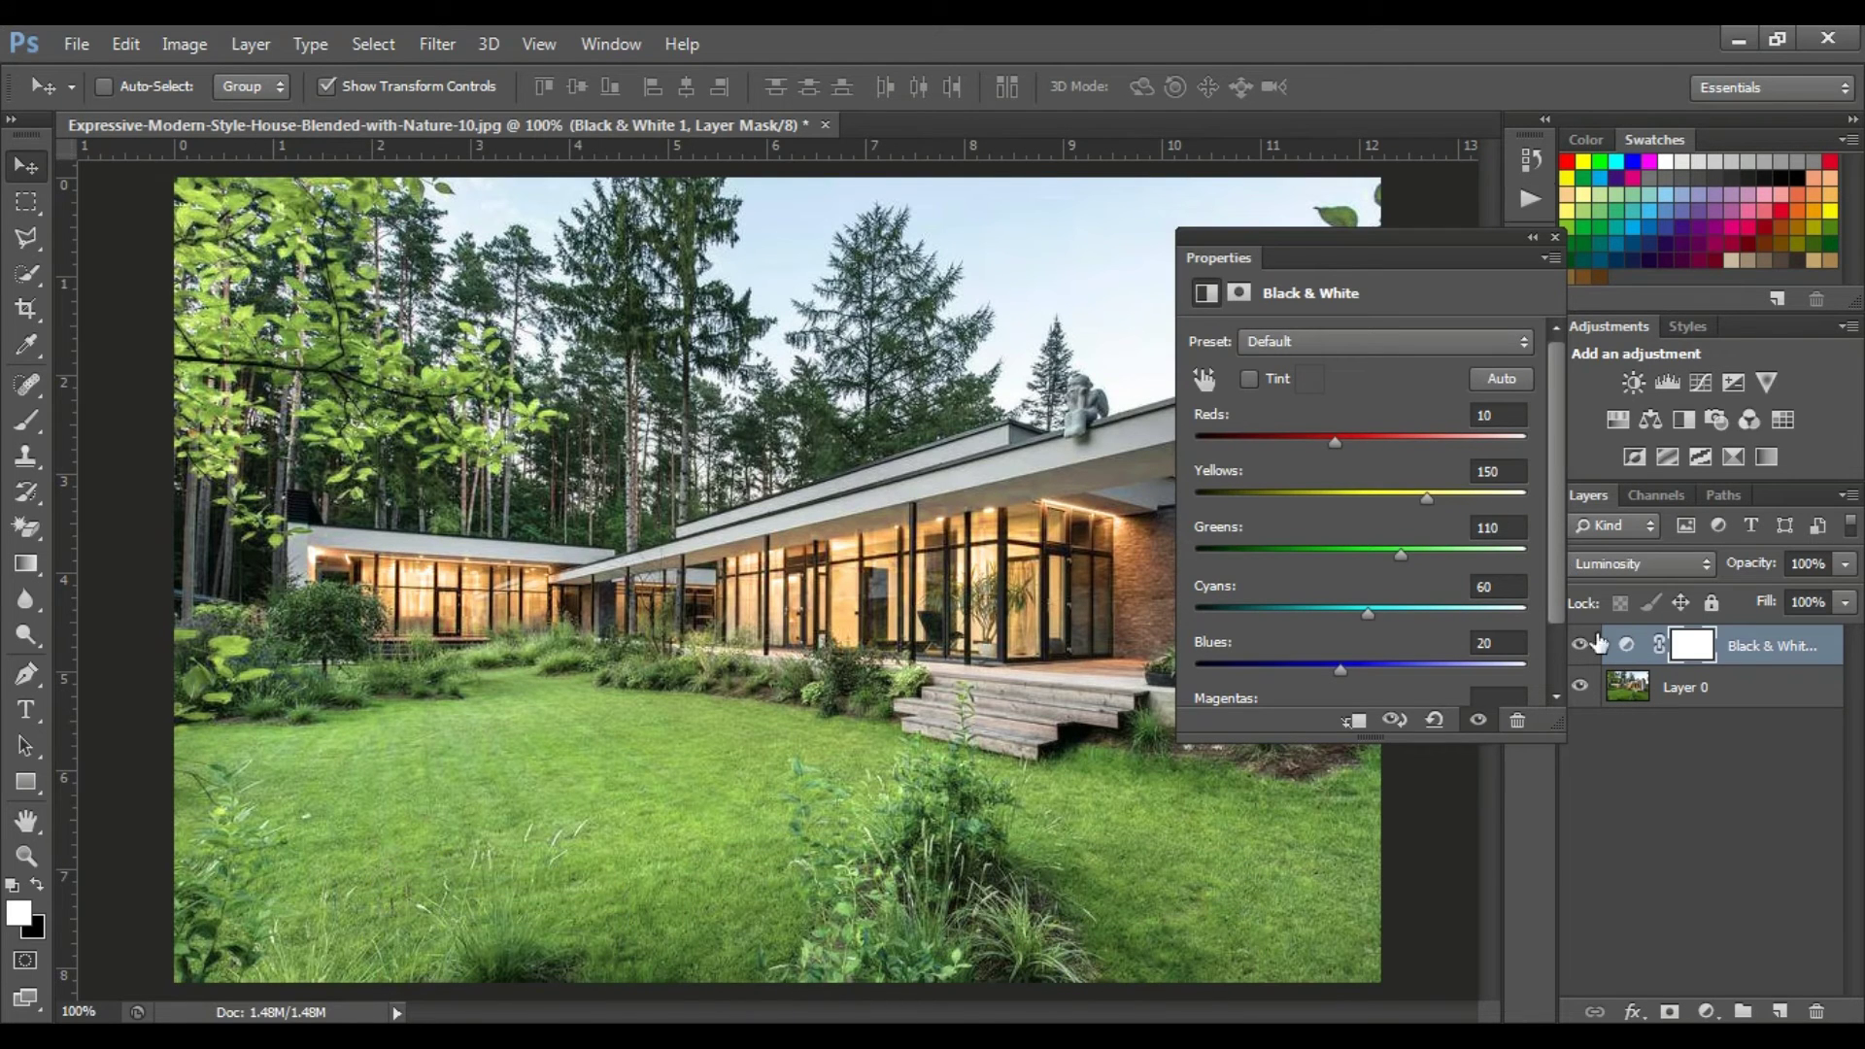
# Add a Hue/Saturation adjustment layer targeting the Yellows range.
pyautogui.click(1708, 1012)
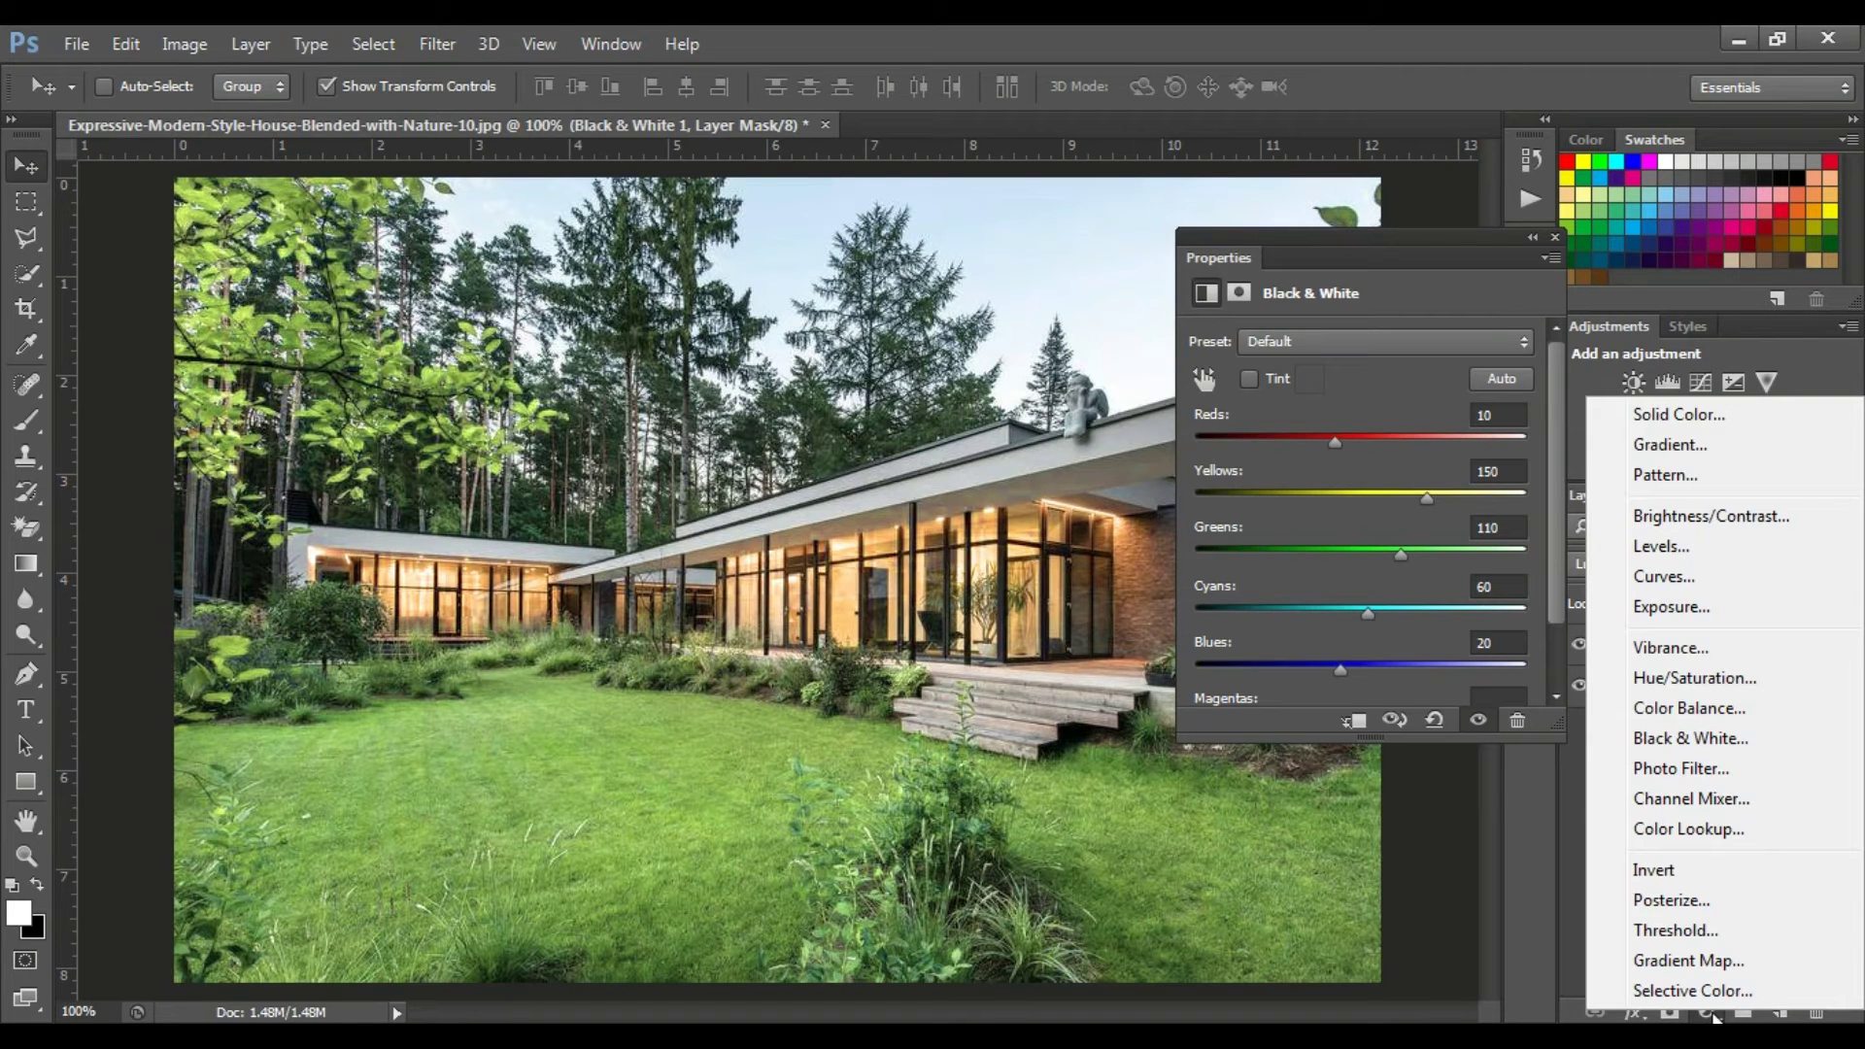
pyautogui.click(1722, 685)
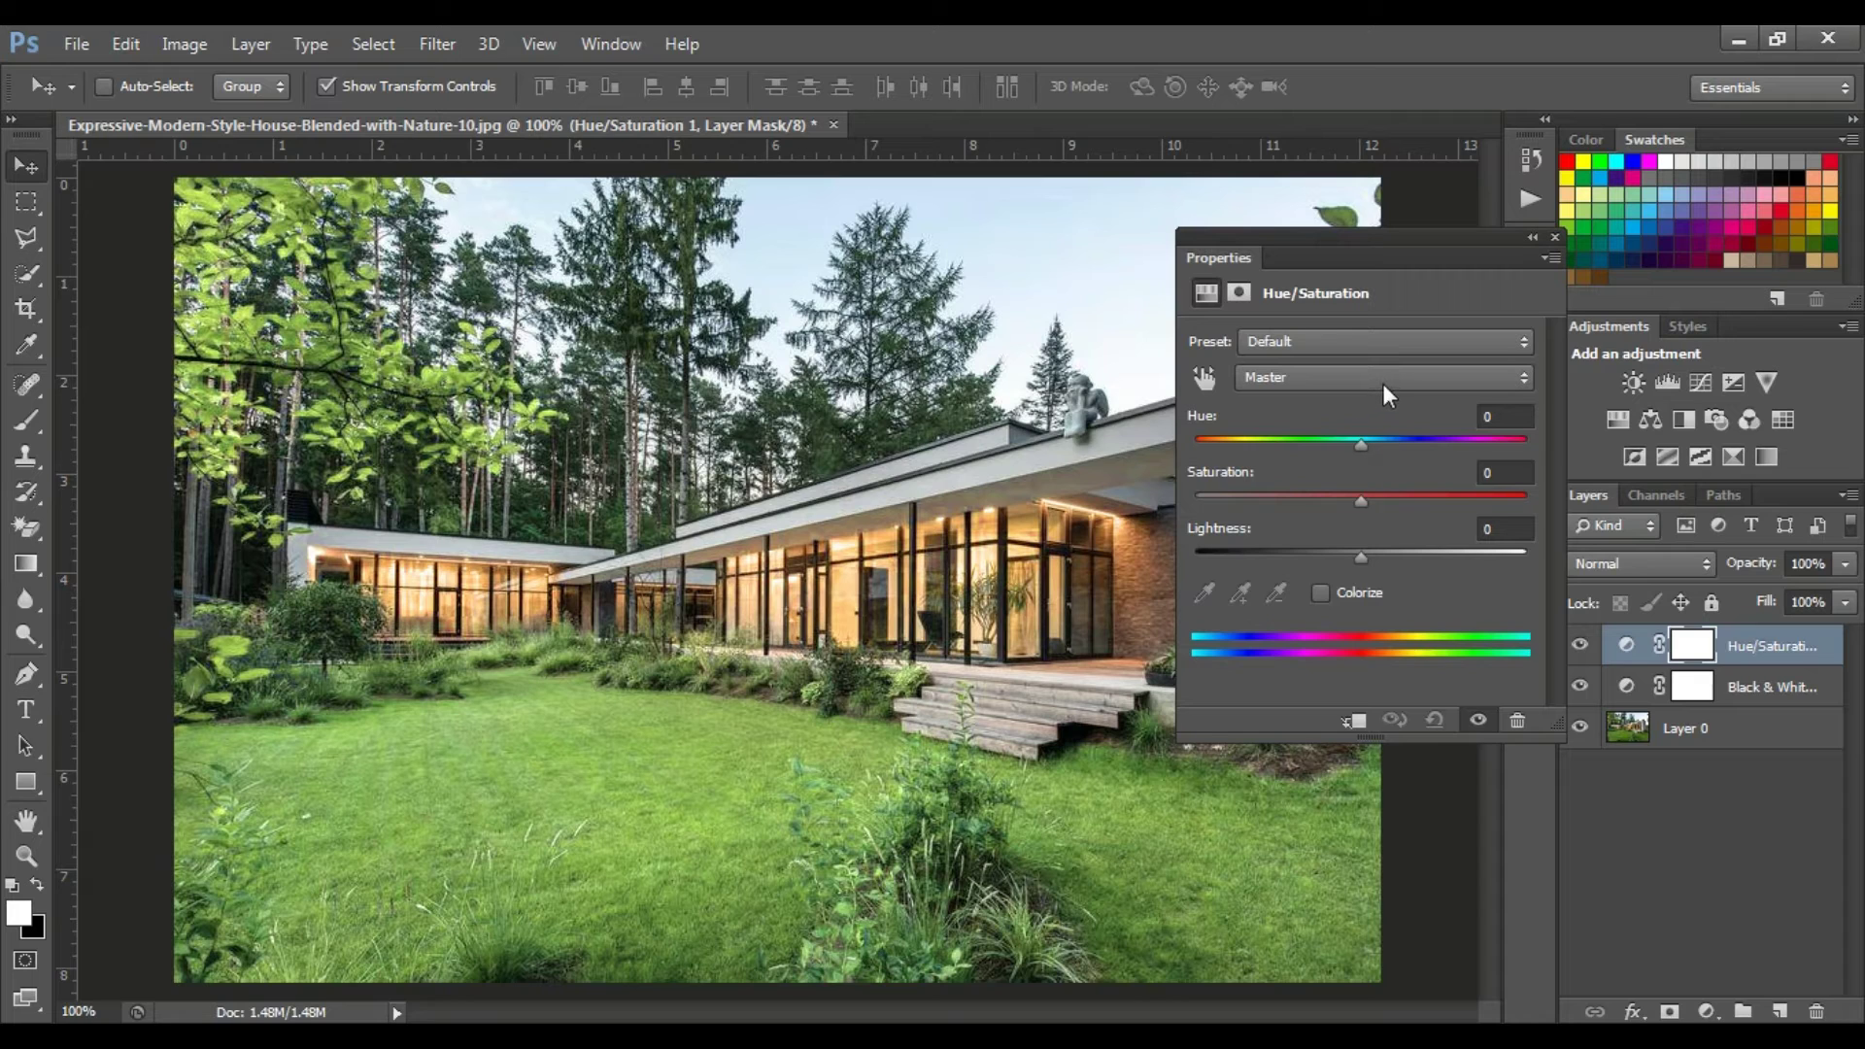
pyautogui.click(1326, 375)
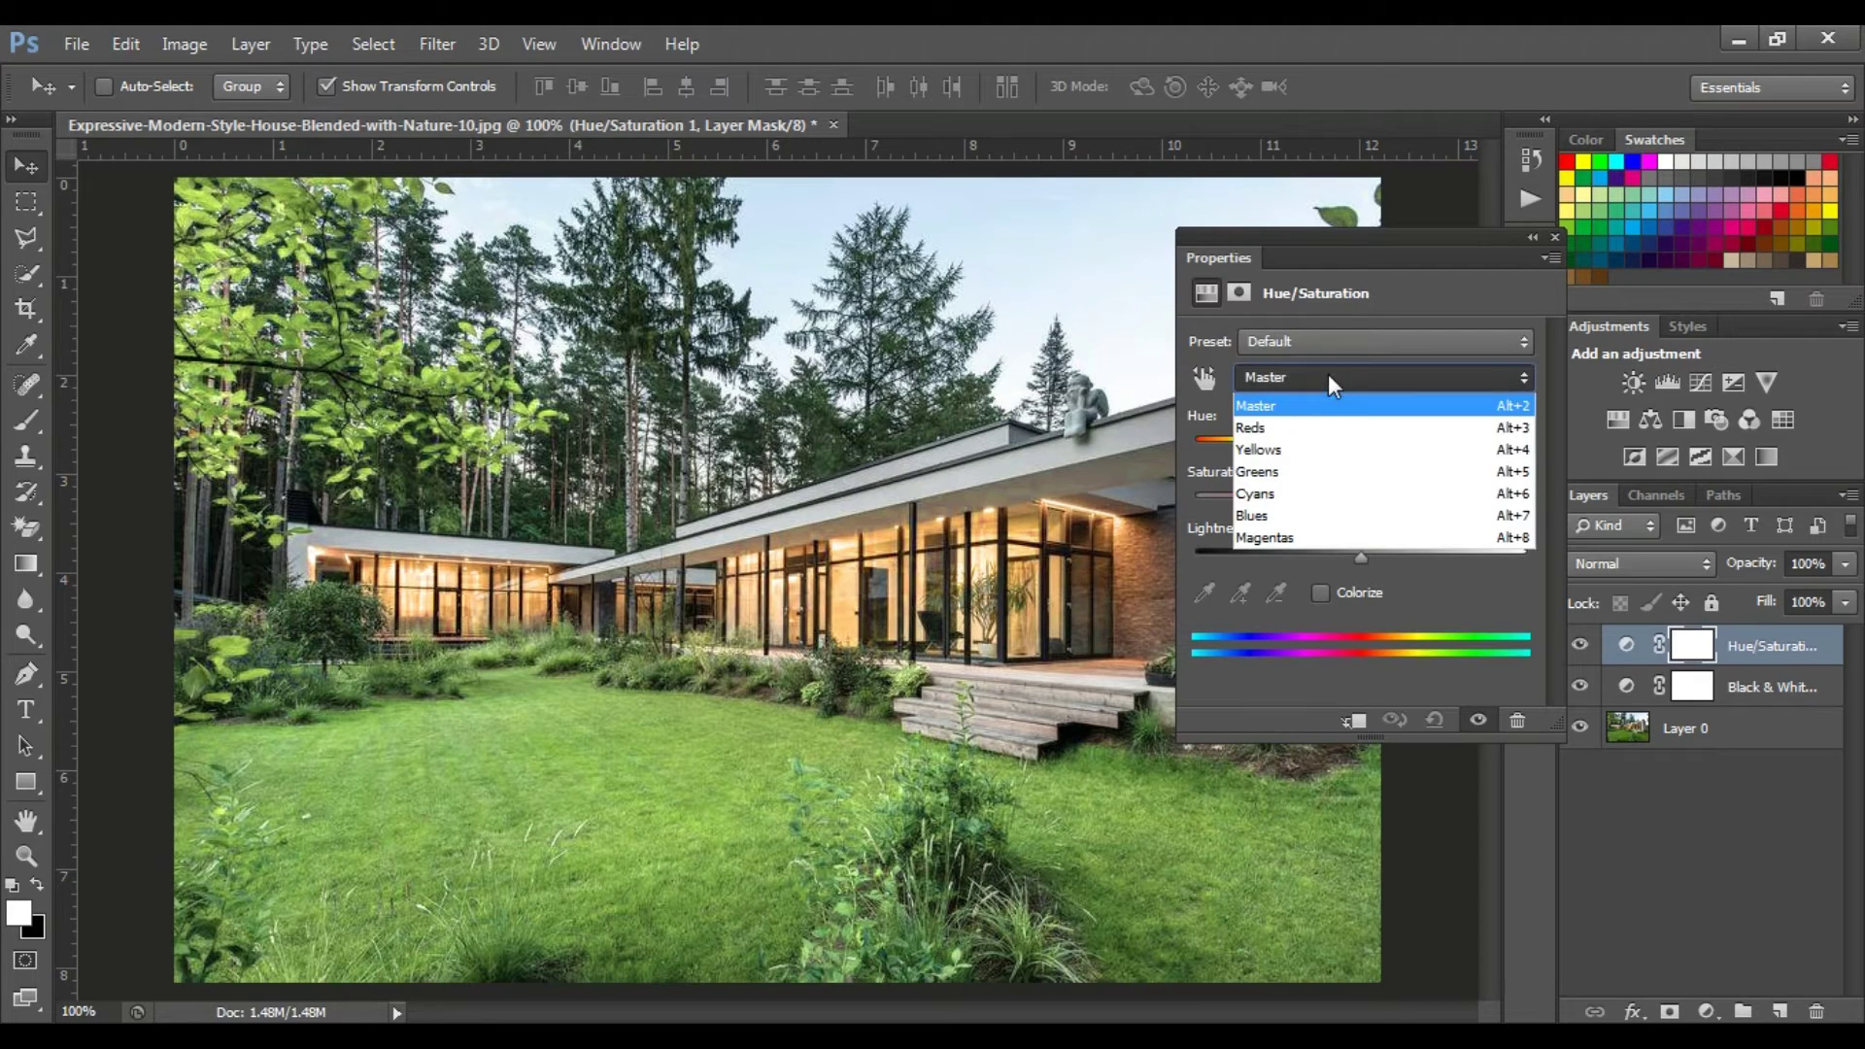
pyautogui.click(1316, 454)
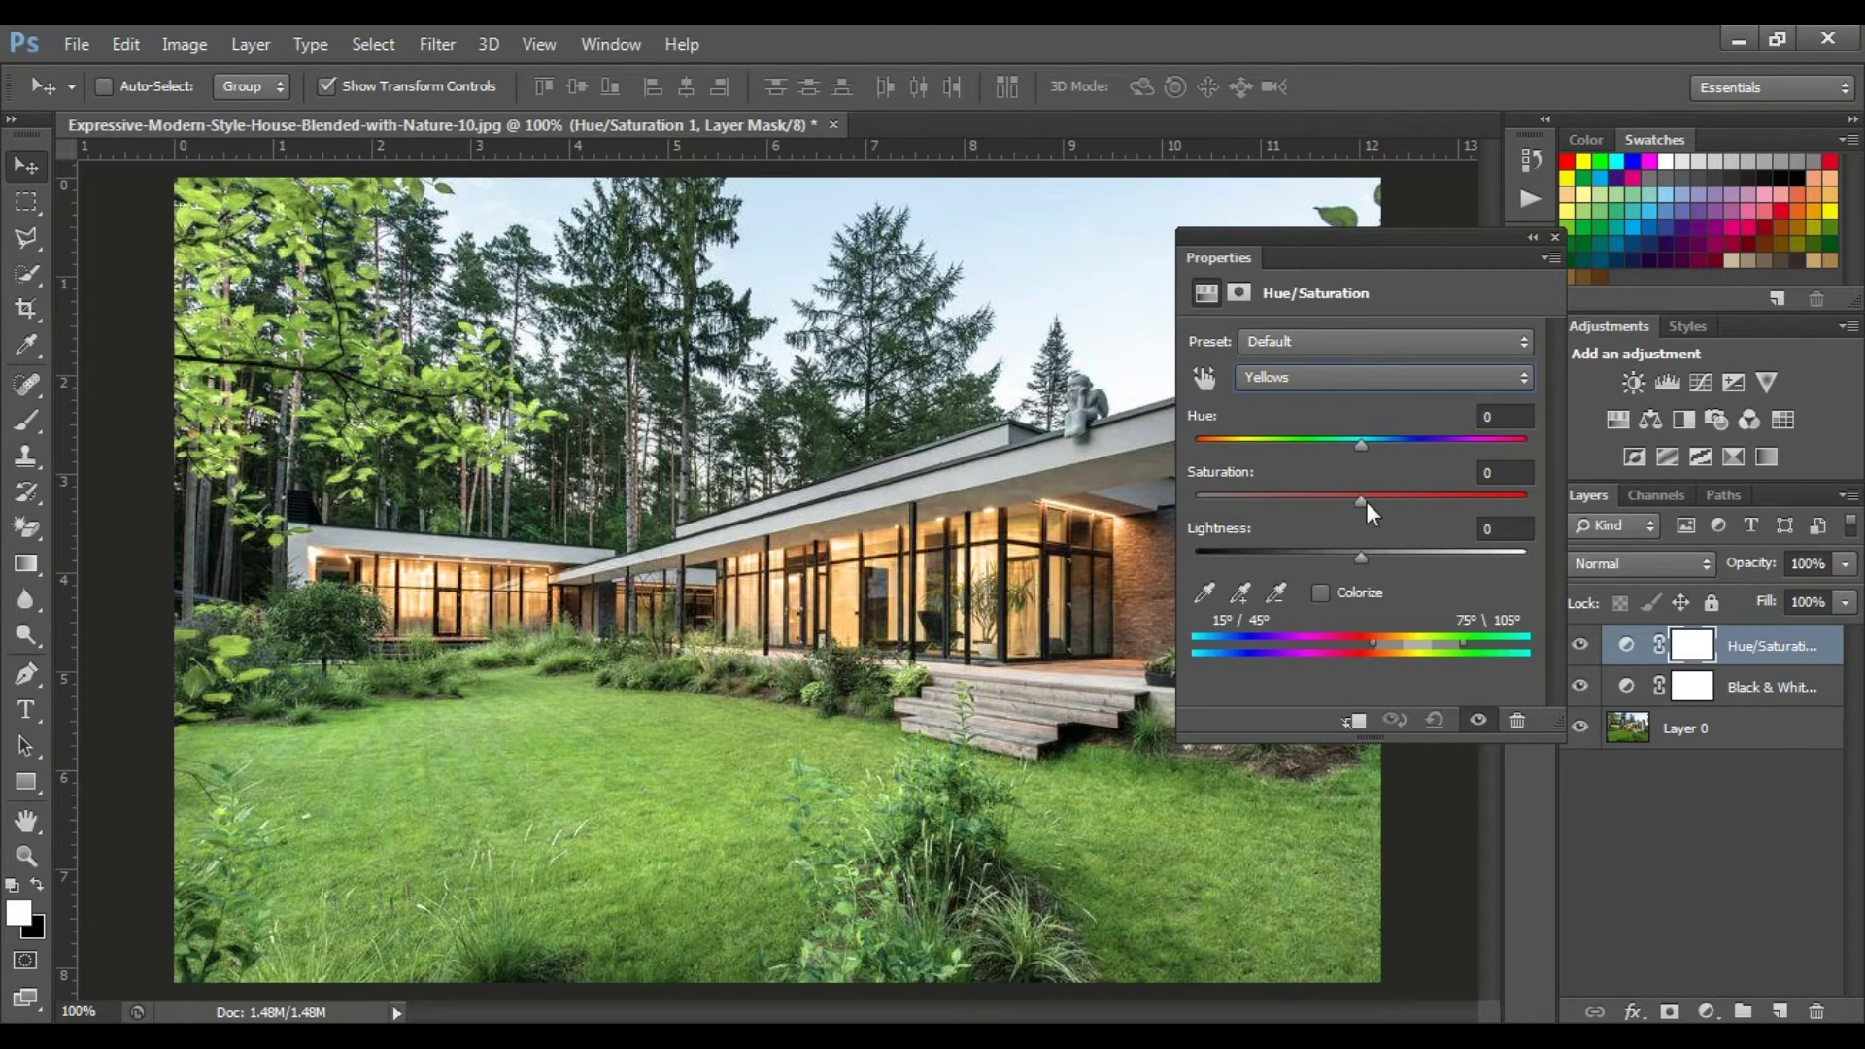
# Set the Yellows to Saturation -95 and Lightness 95.
pyautogui.click(1490, 476)
pyautogui.write('-95')
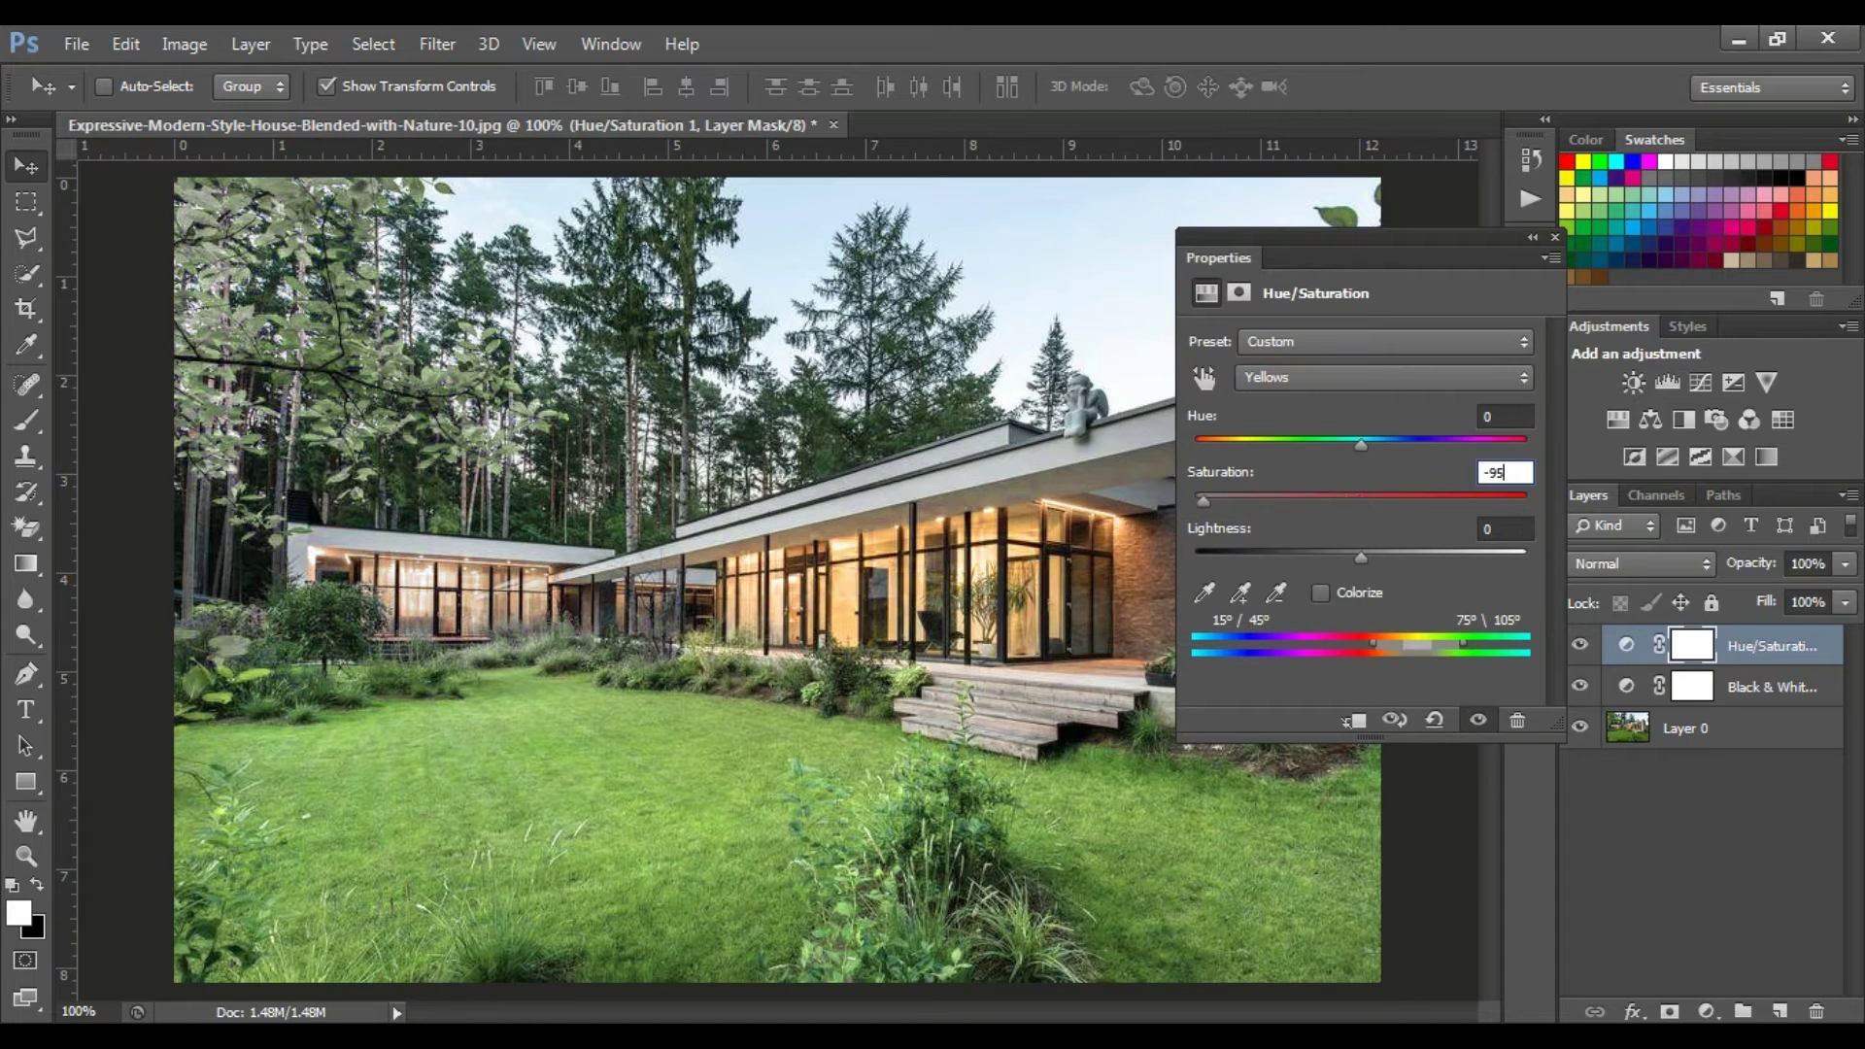
pyautogui.click(1520, 528)
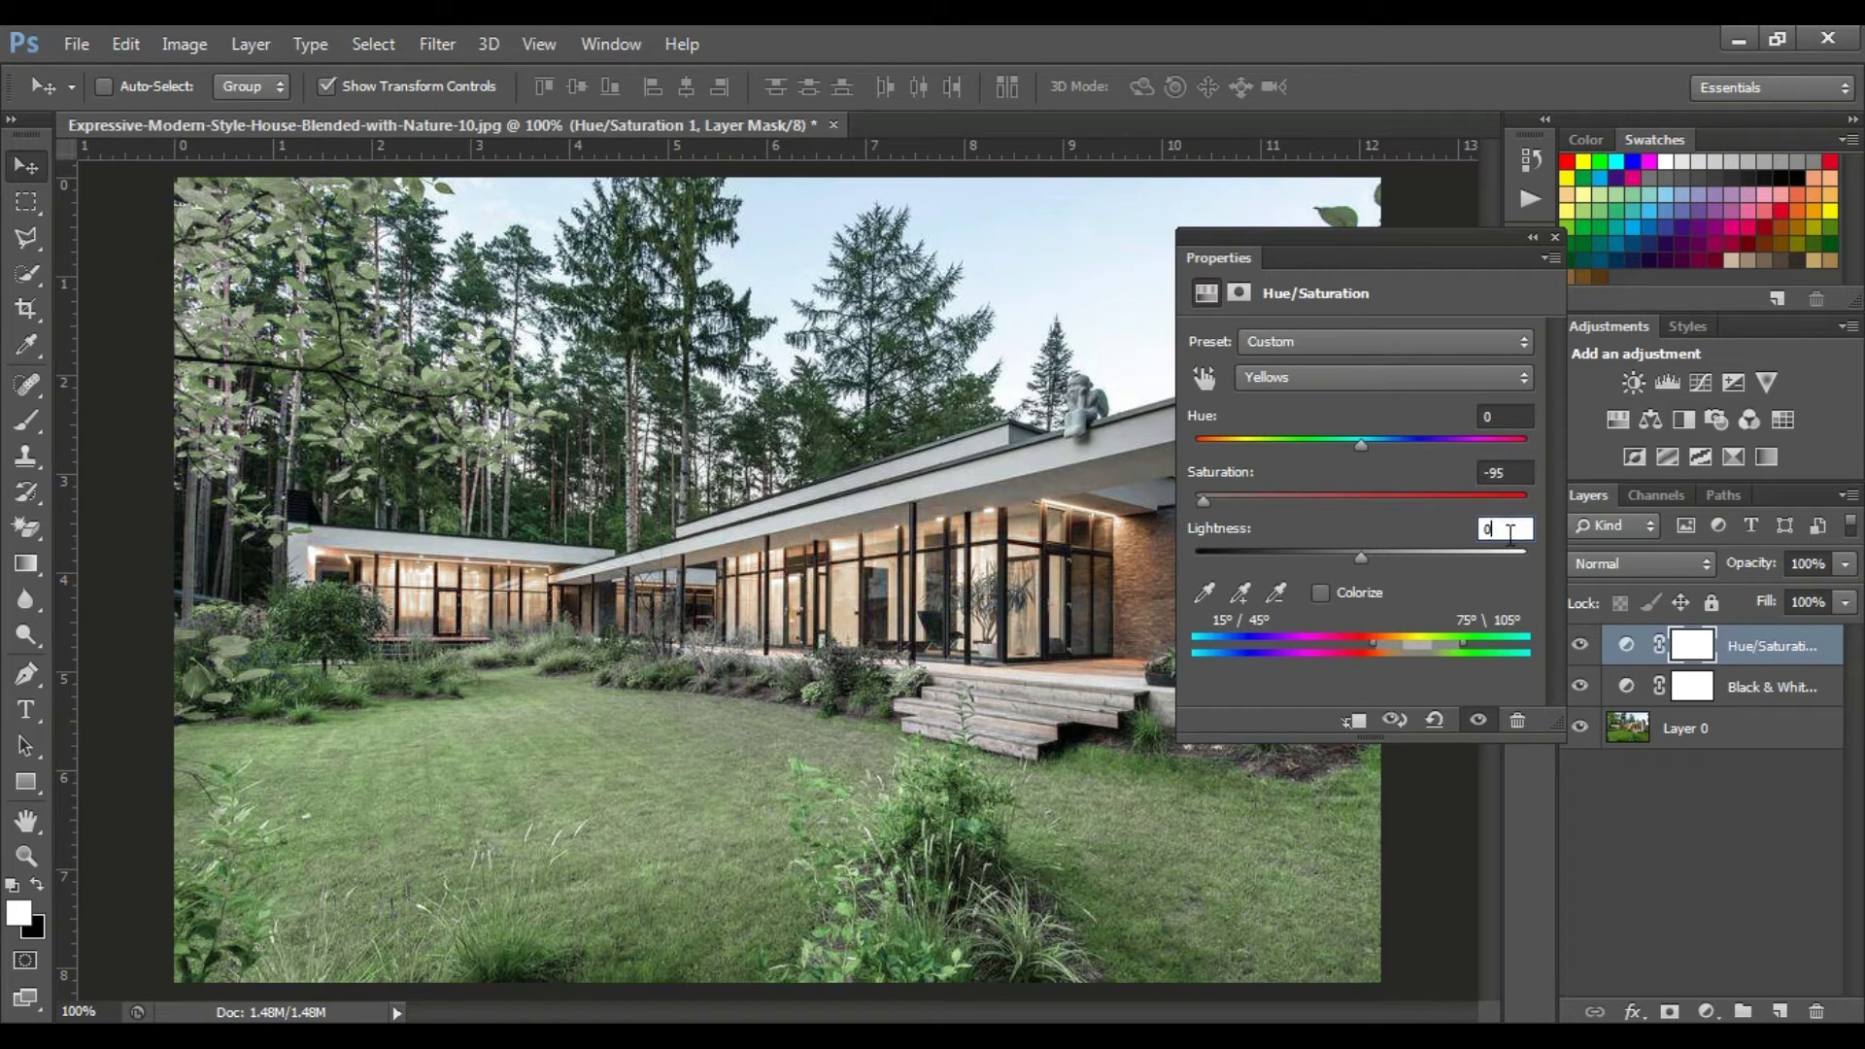
pyautogui.press('BackSpace')
pyautogui.write('95')
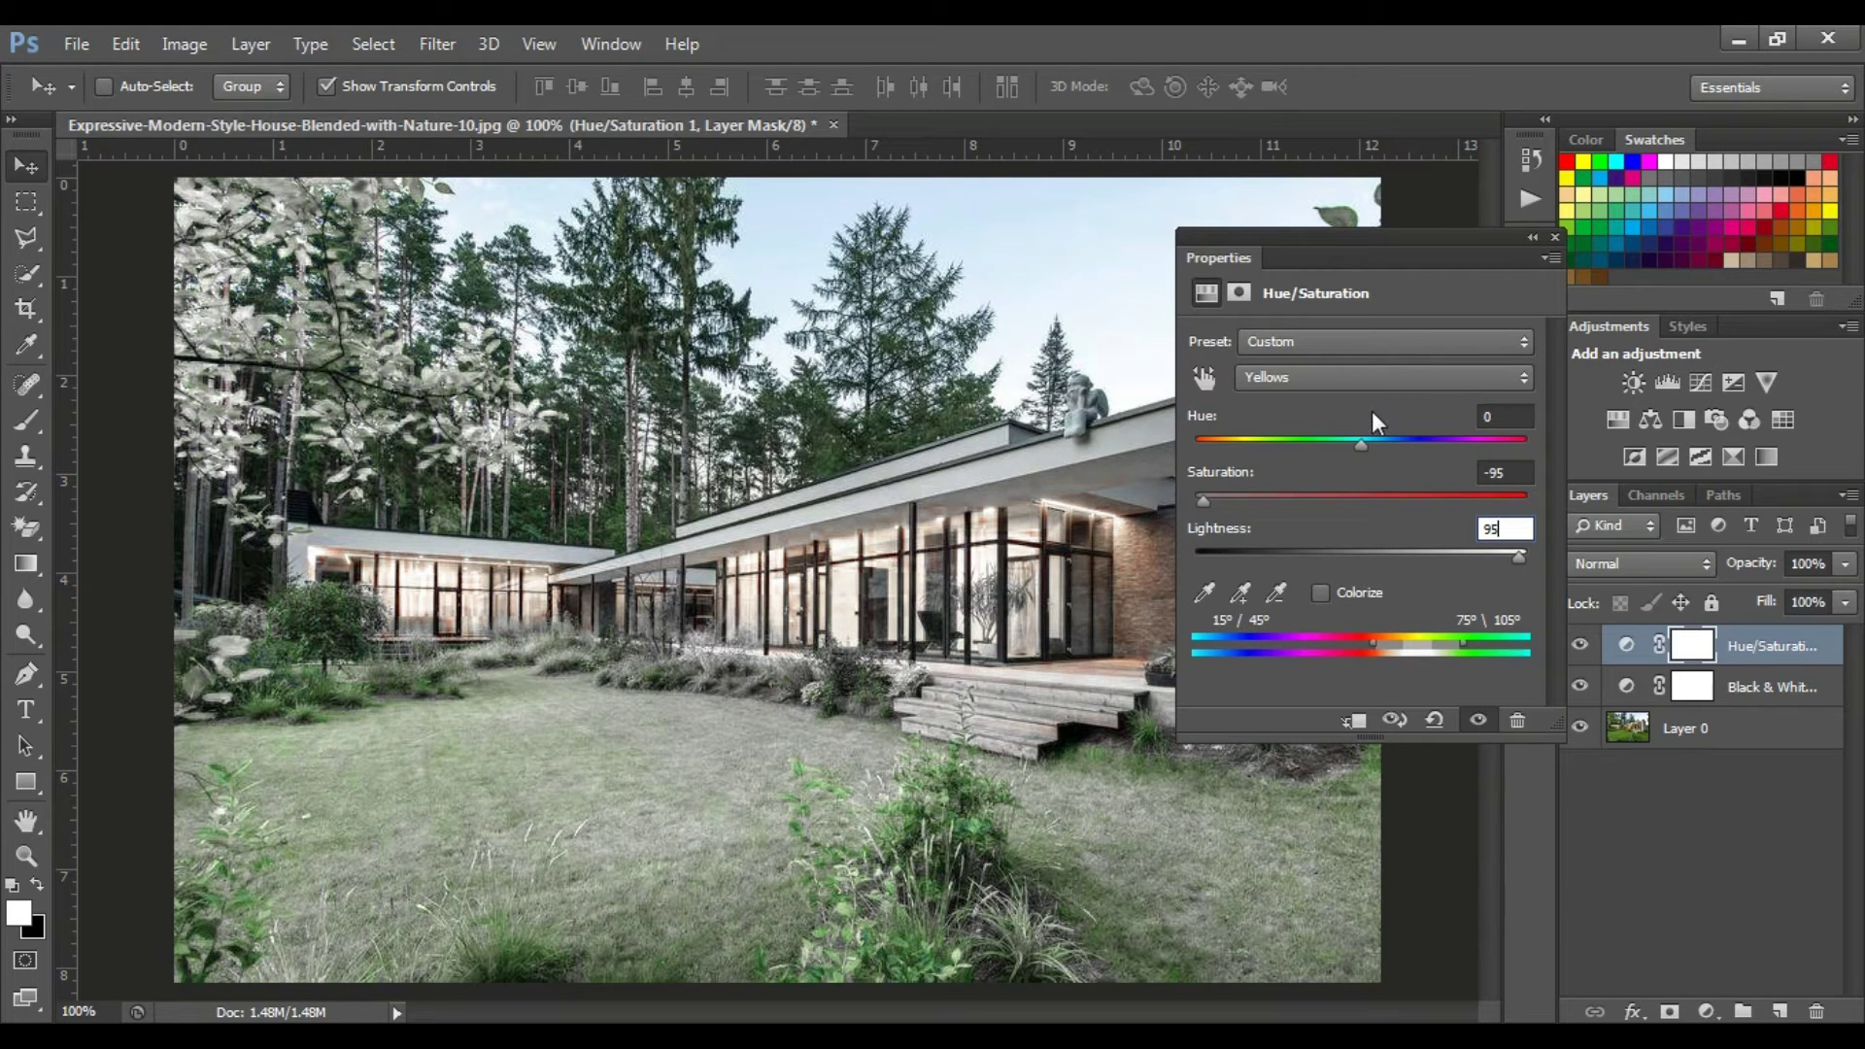
# Give the Greens range Hue +5, Saturation -95 and Lightness 95 in Hue/Saturation.
pyautogui.click(1467, 387)
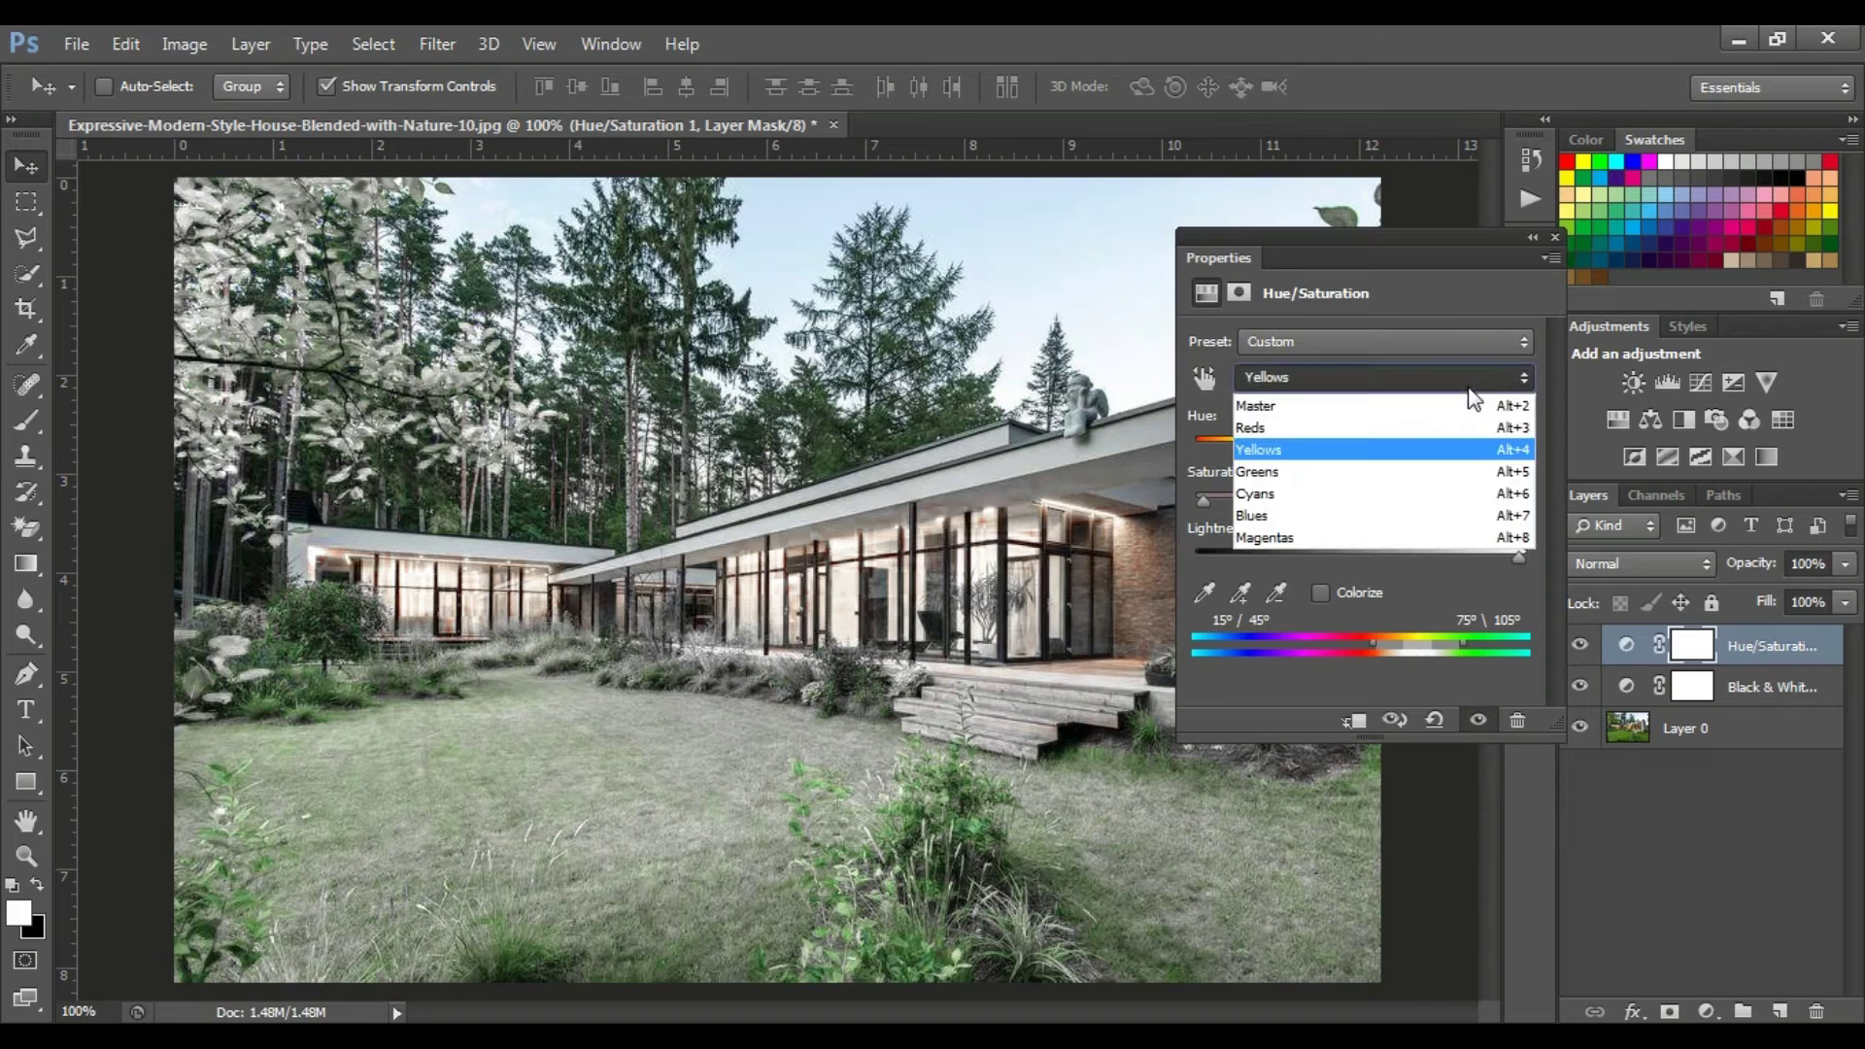
pyautogui.click(1384, 480)
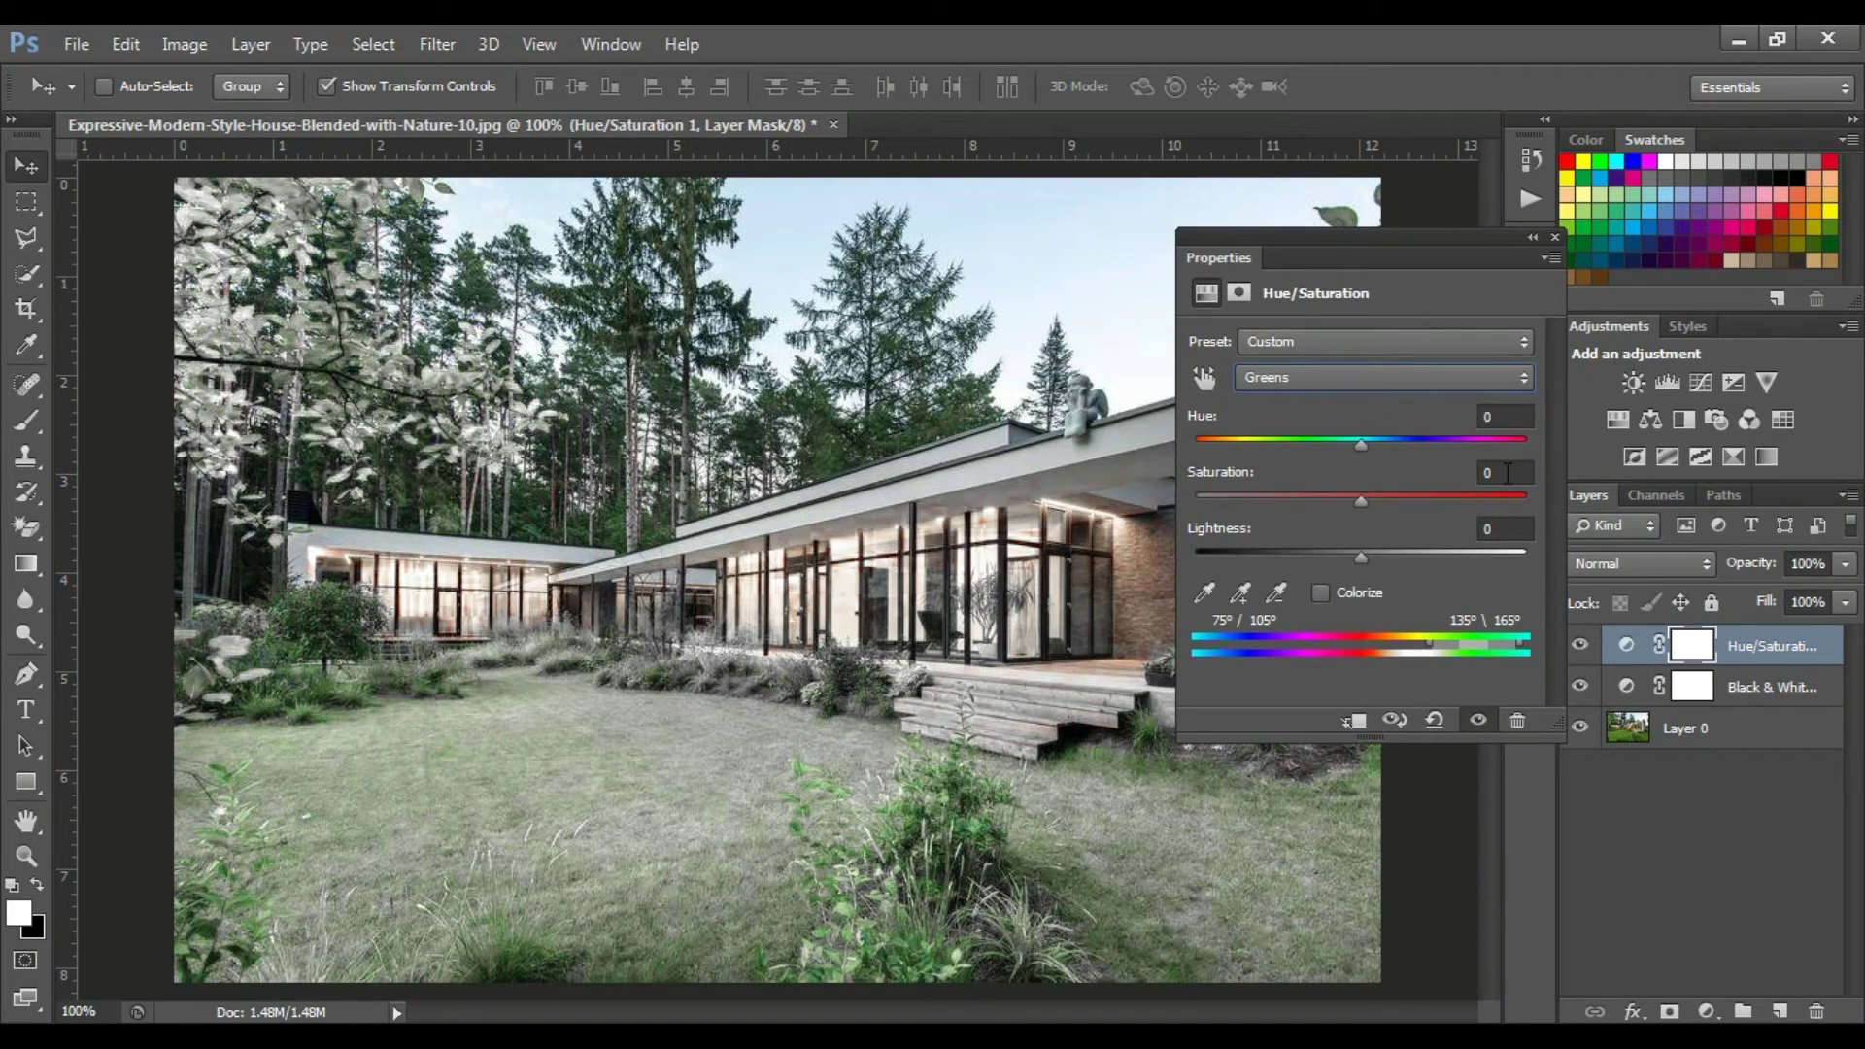
pyautogui.click(1506, 472)
pyautogui.click(1368, 446)
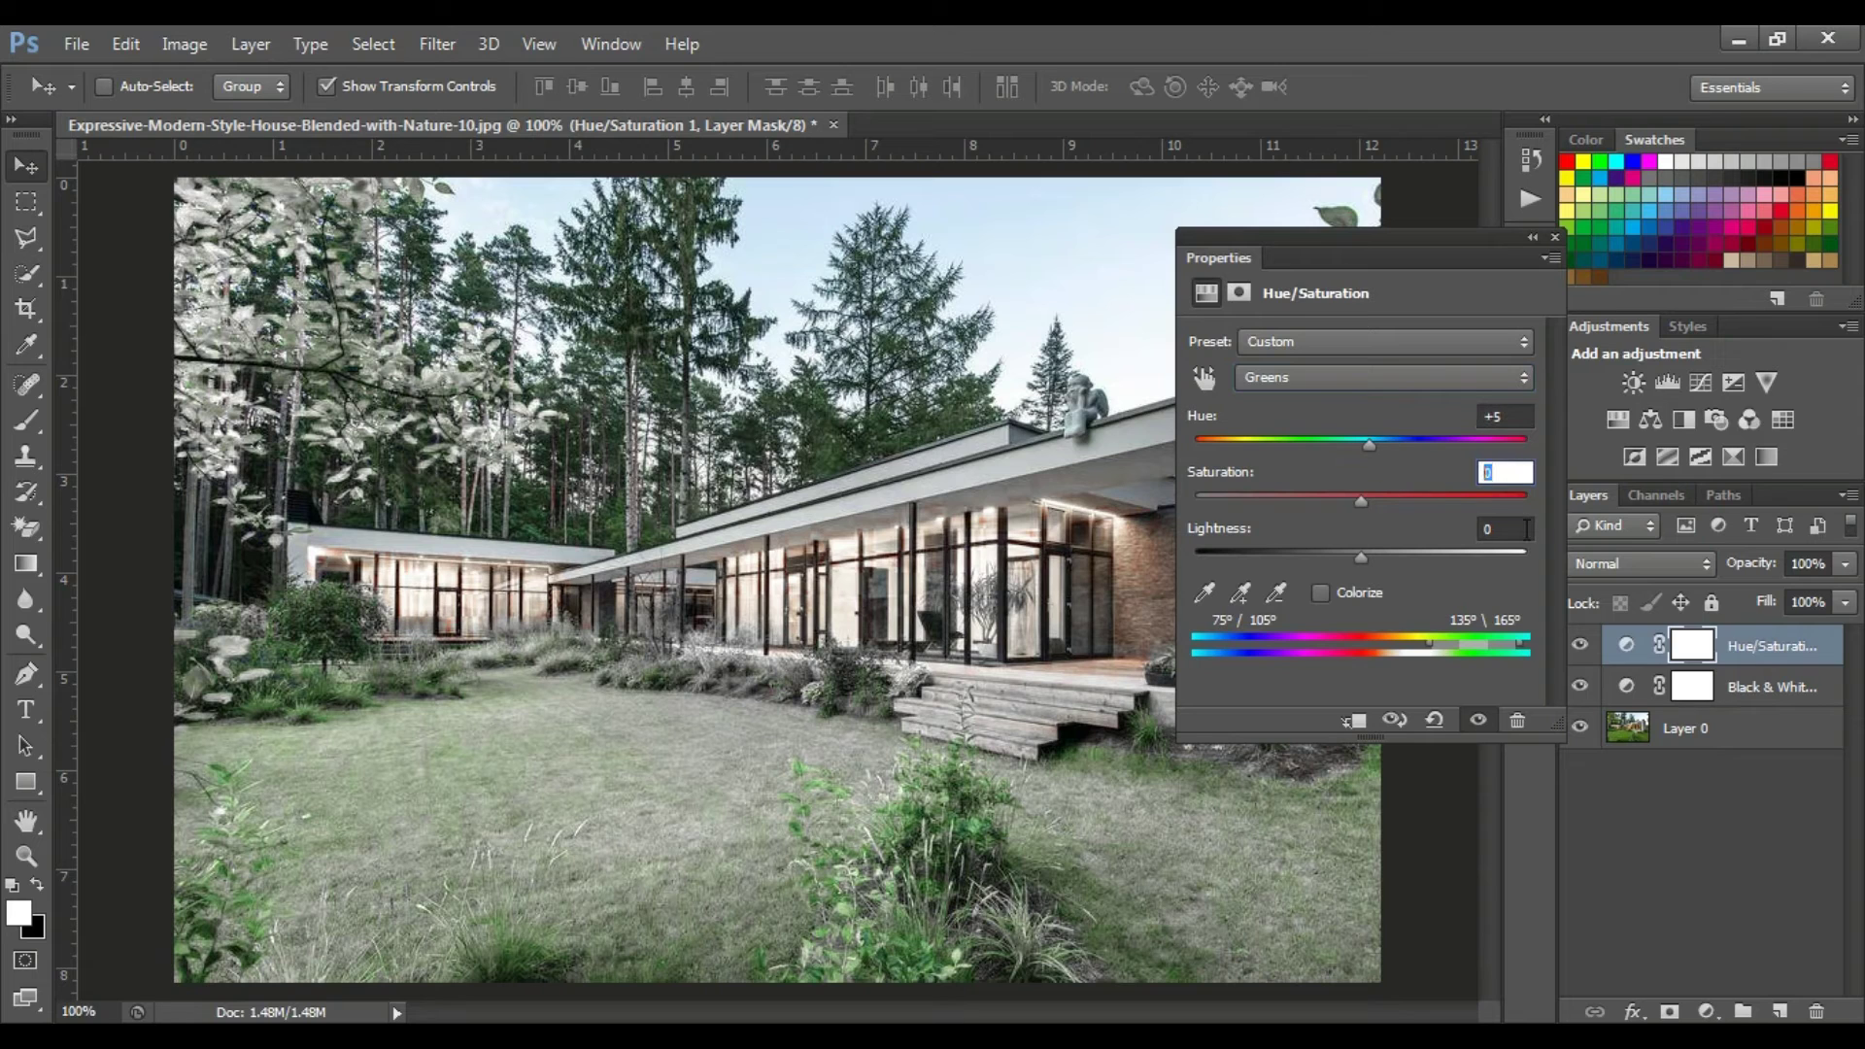
pyautogui.write('-95')
pyautogui.click(1518, 528)
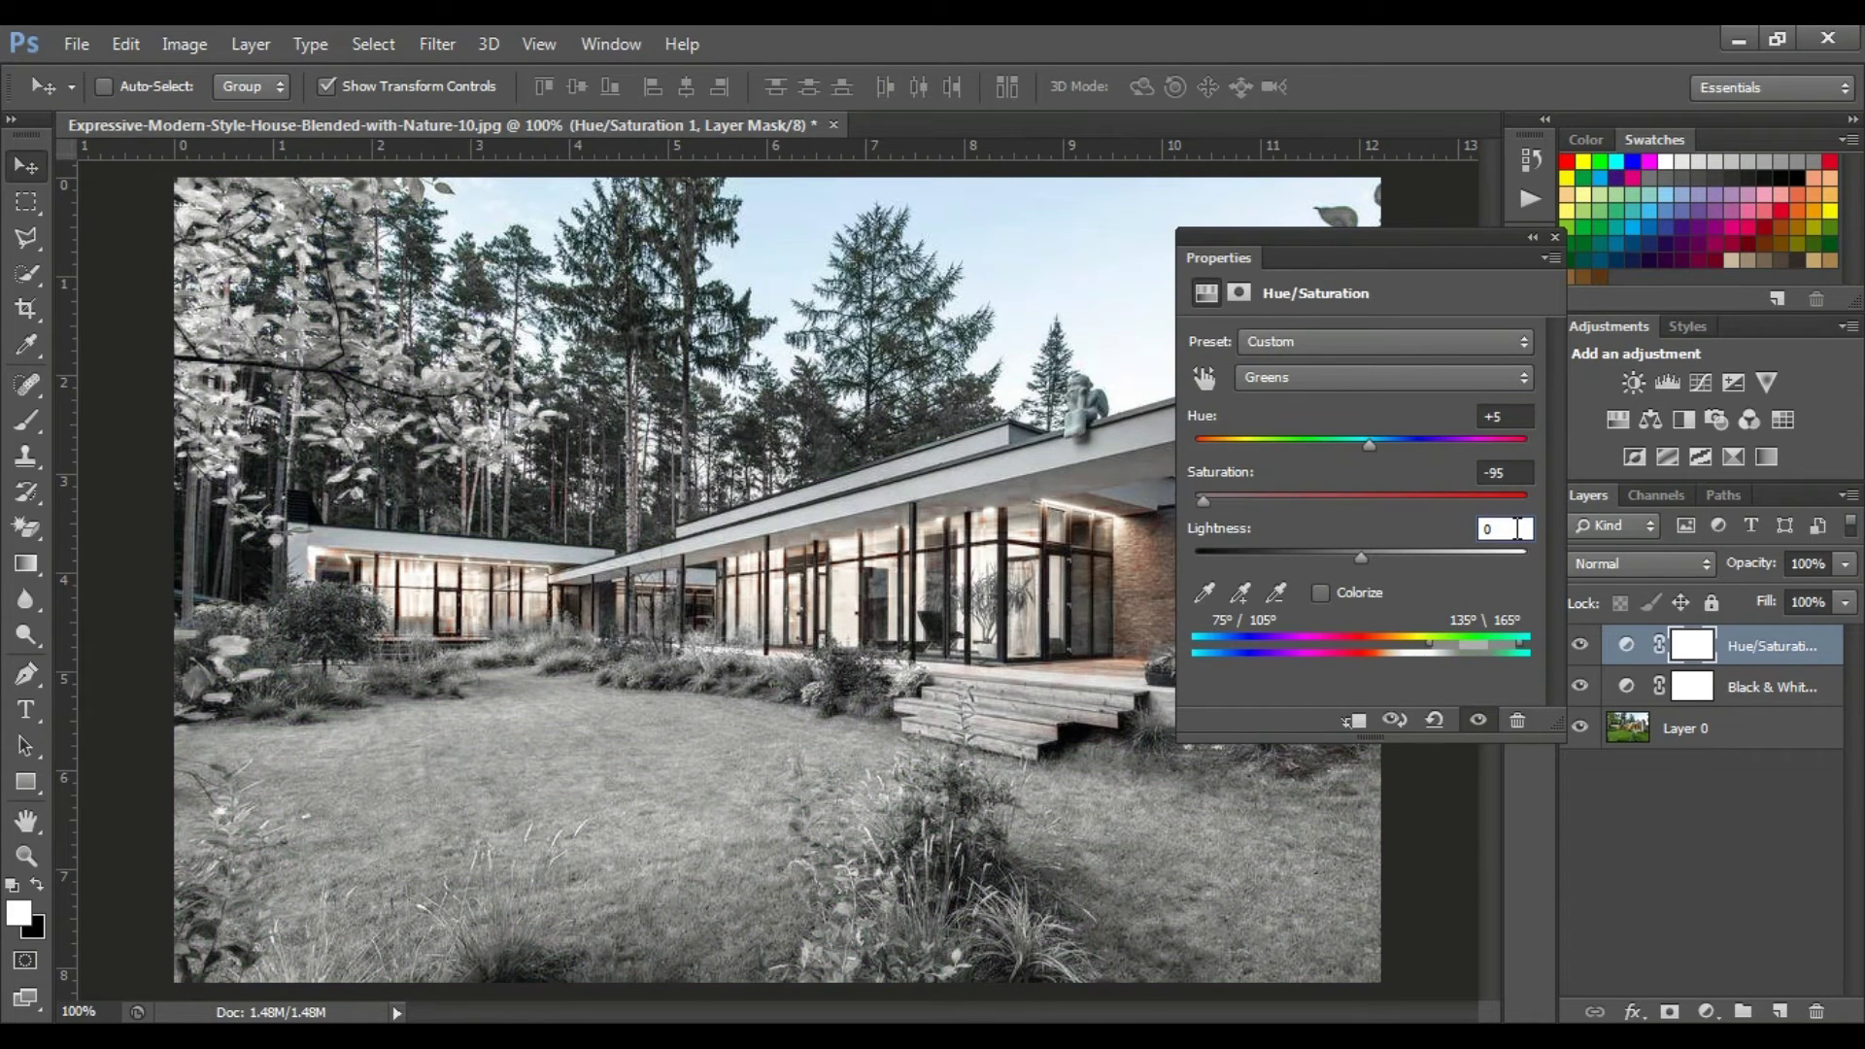
pyautogui.press('BackSpace')
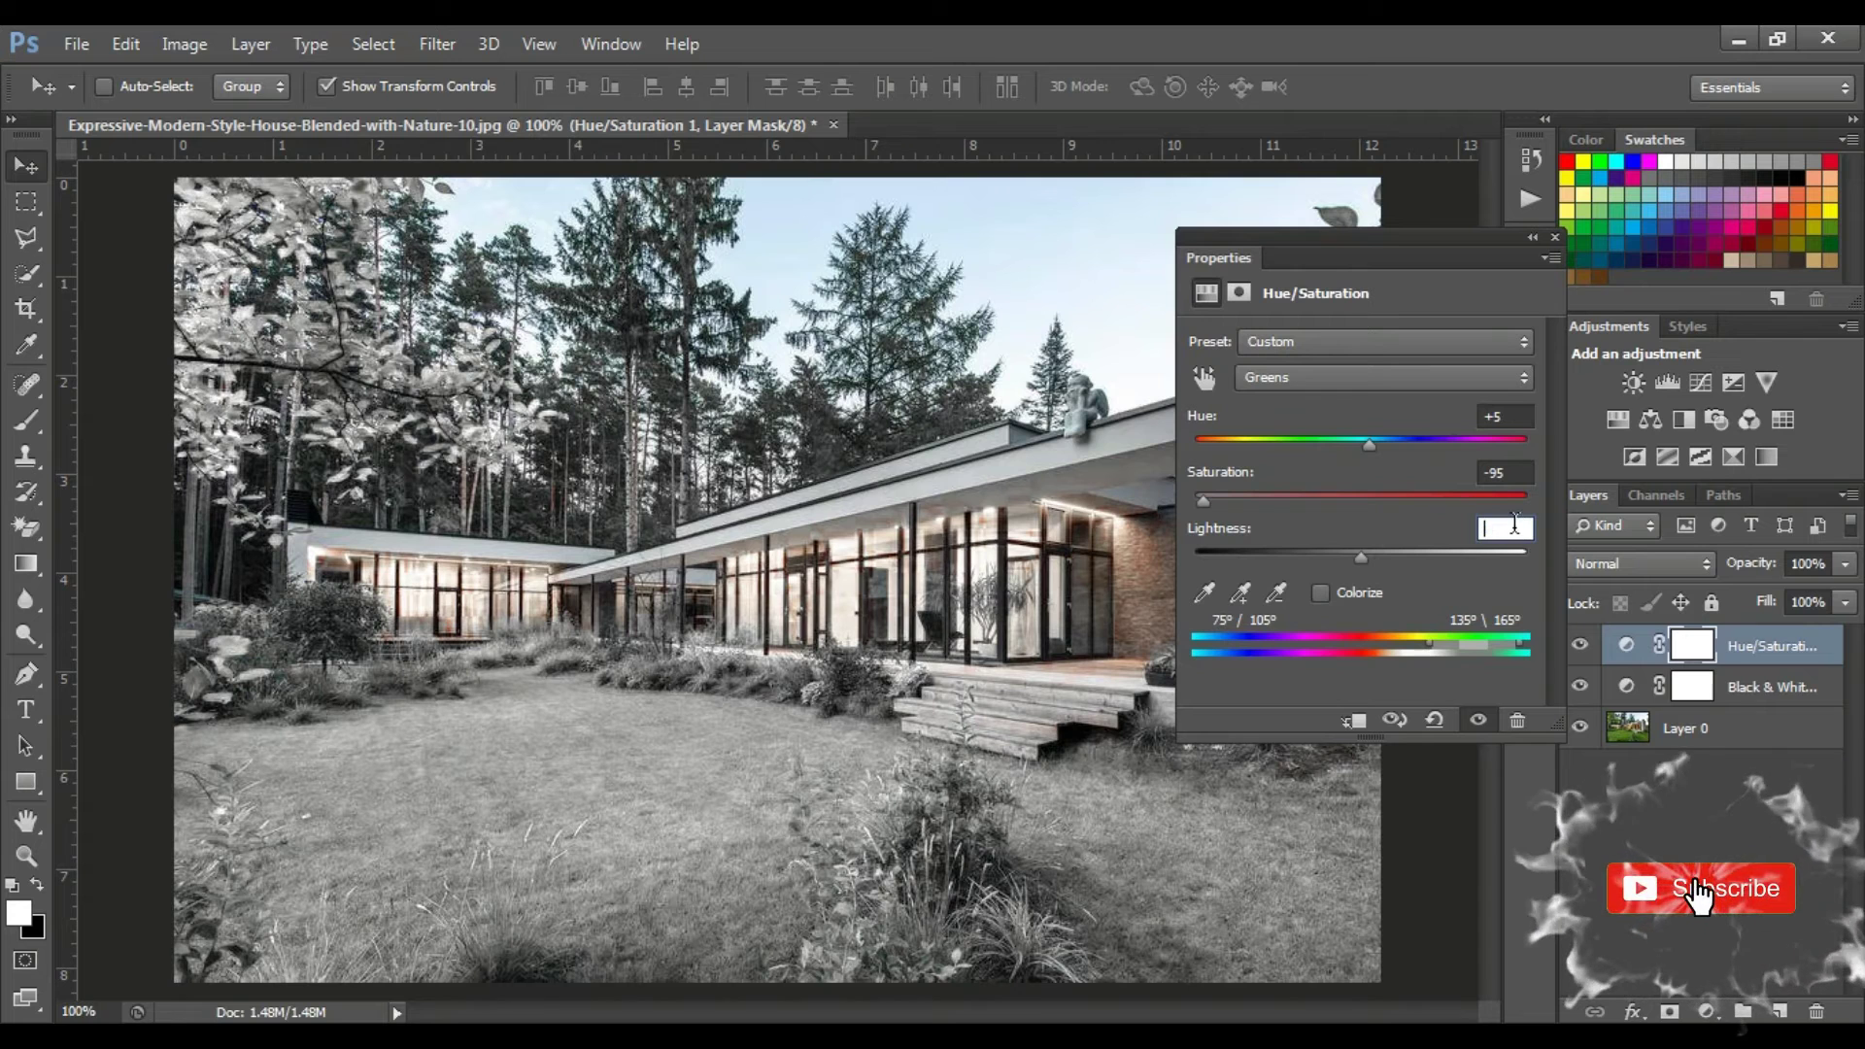
pyautogui.write('95')
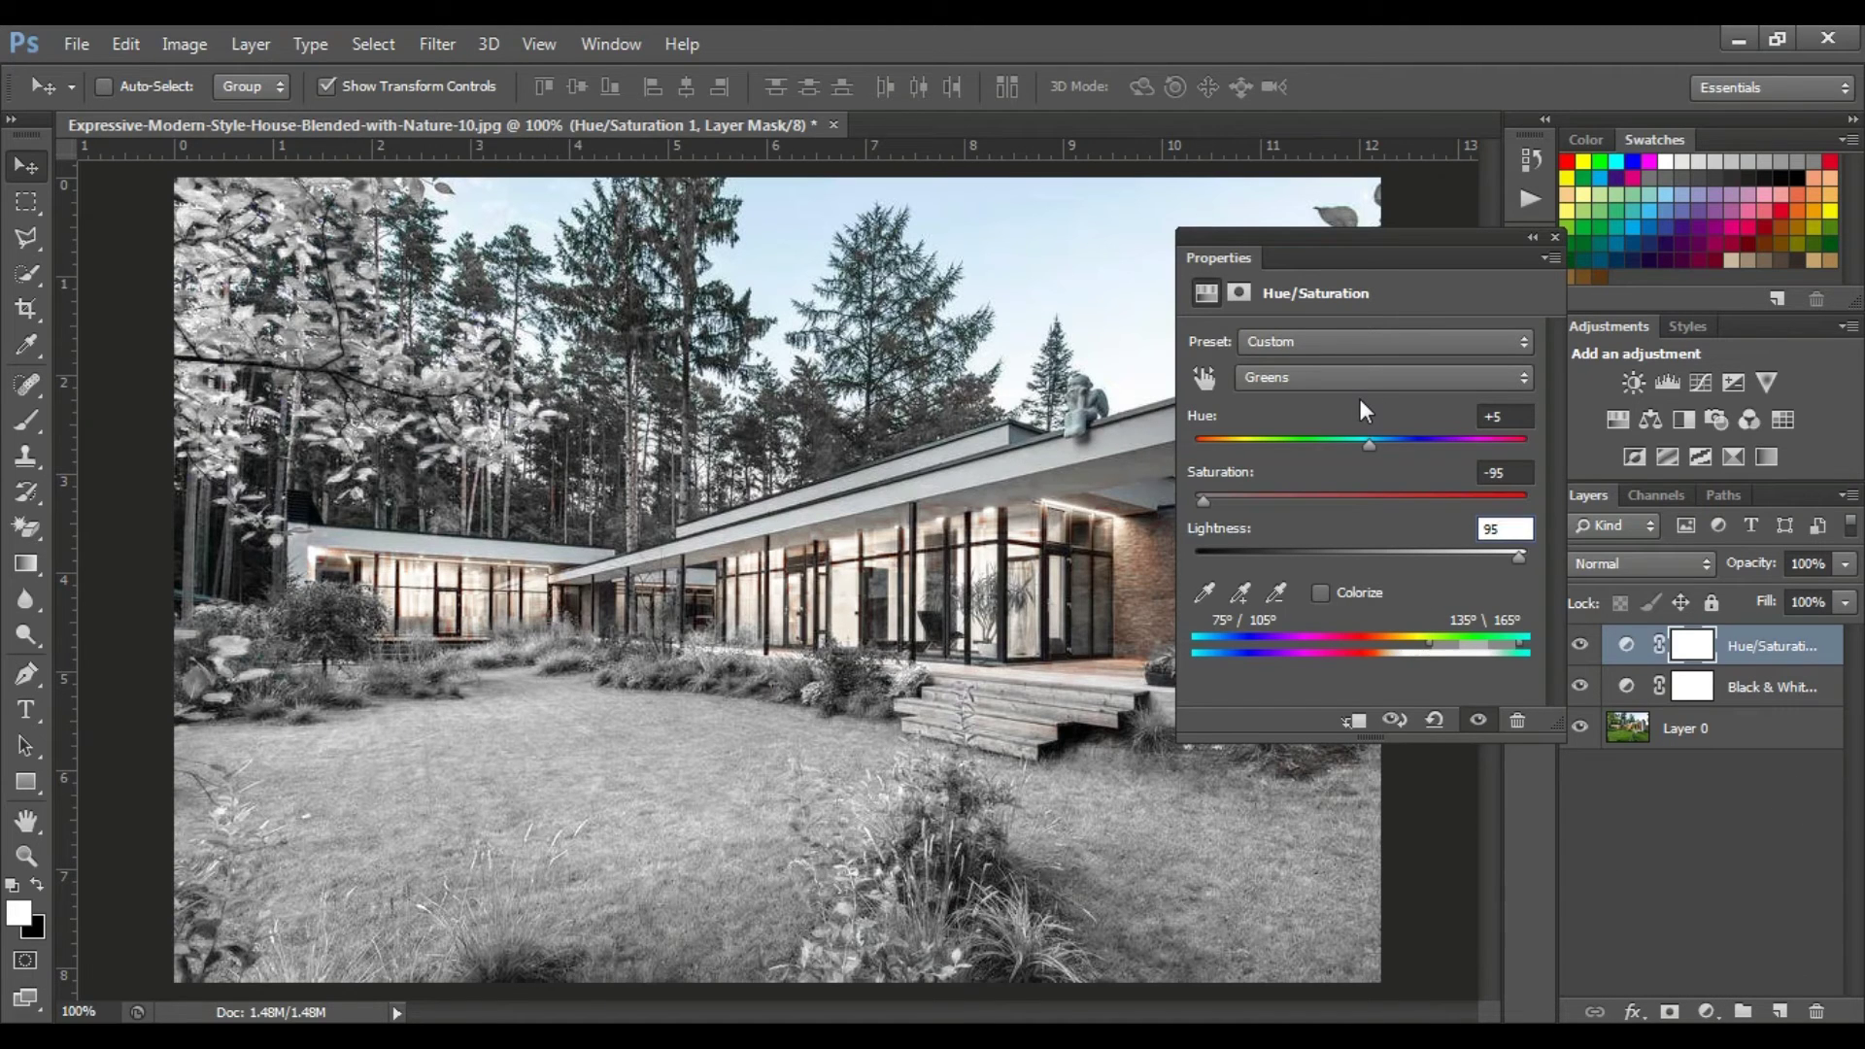
# Give the Reds range Saturation +51 and Lightness 15 in Hue/Saturation.
pyautogui.doubleClick(1393, 255)
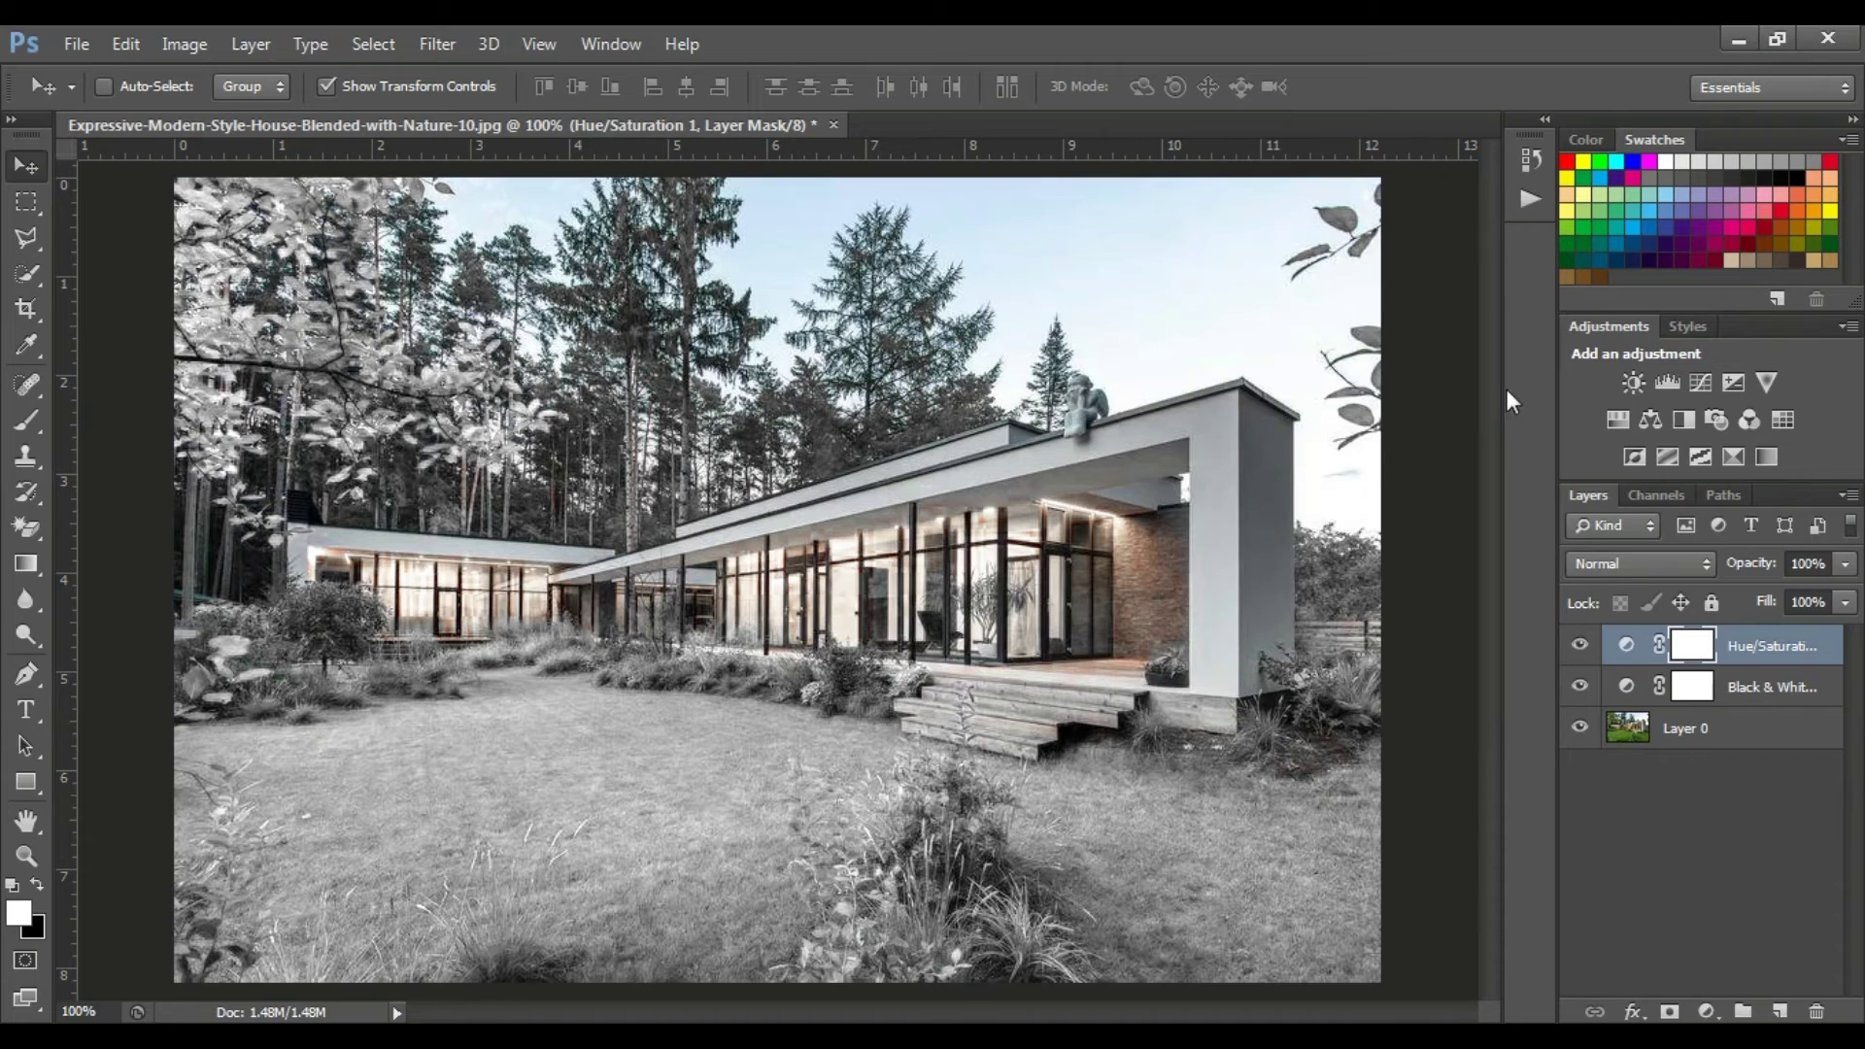
pyautogui.doubleClick(1501, 245)
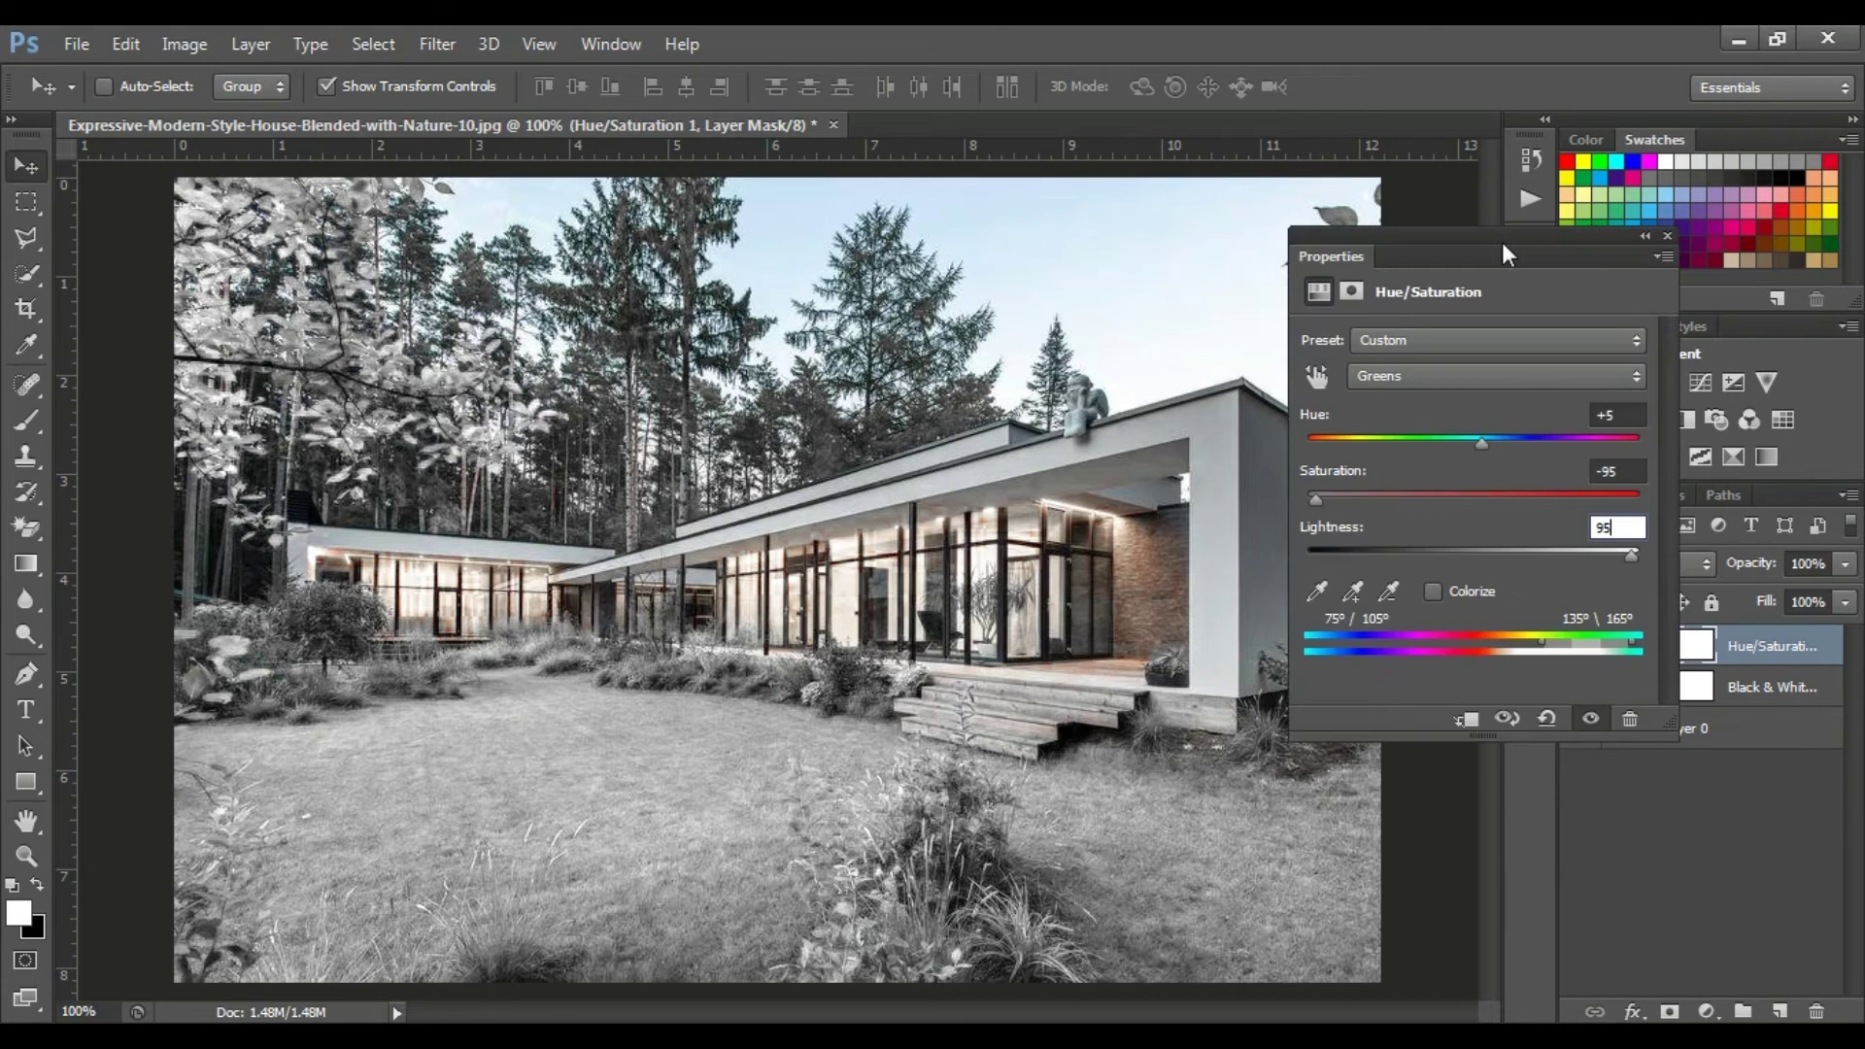
pyautogui.click(1631, 376)
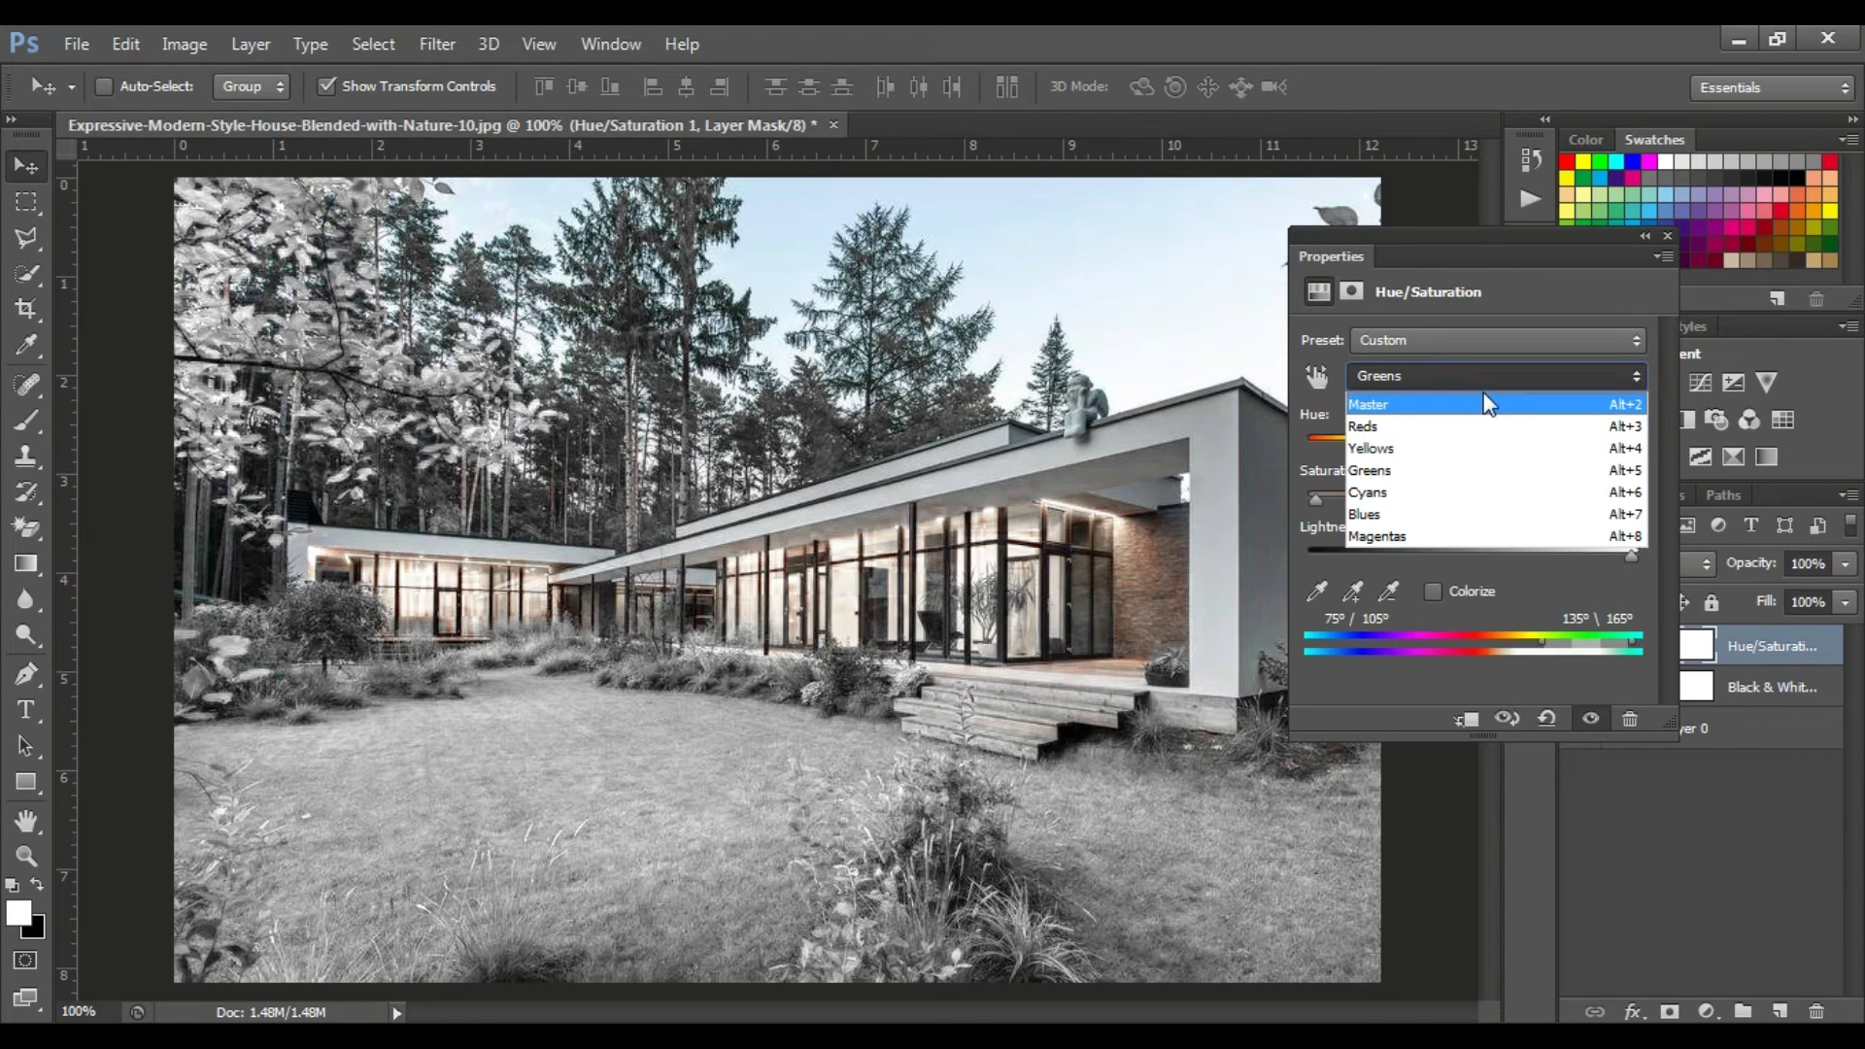
pyautogui.click(1469, 427)
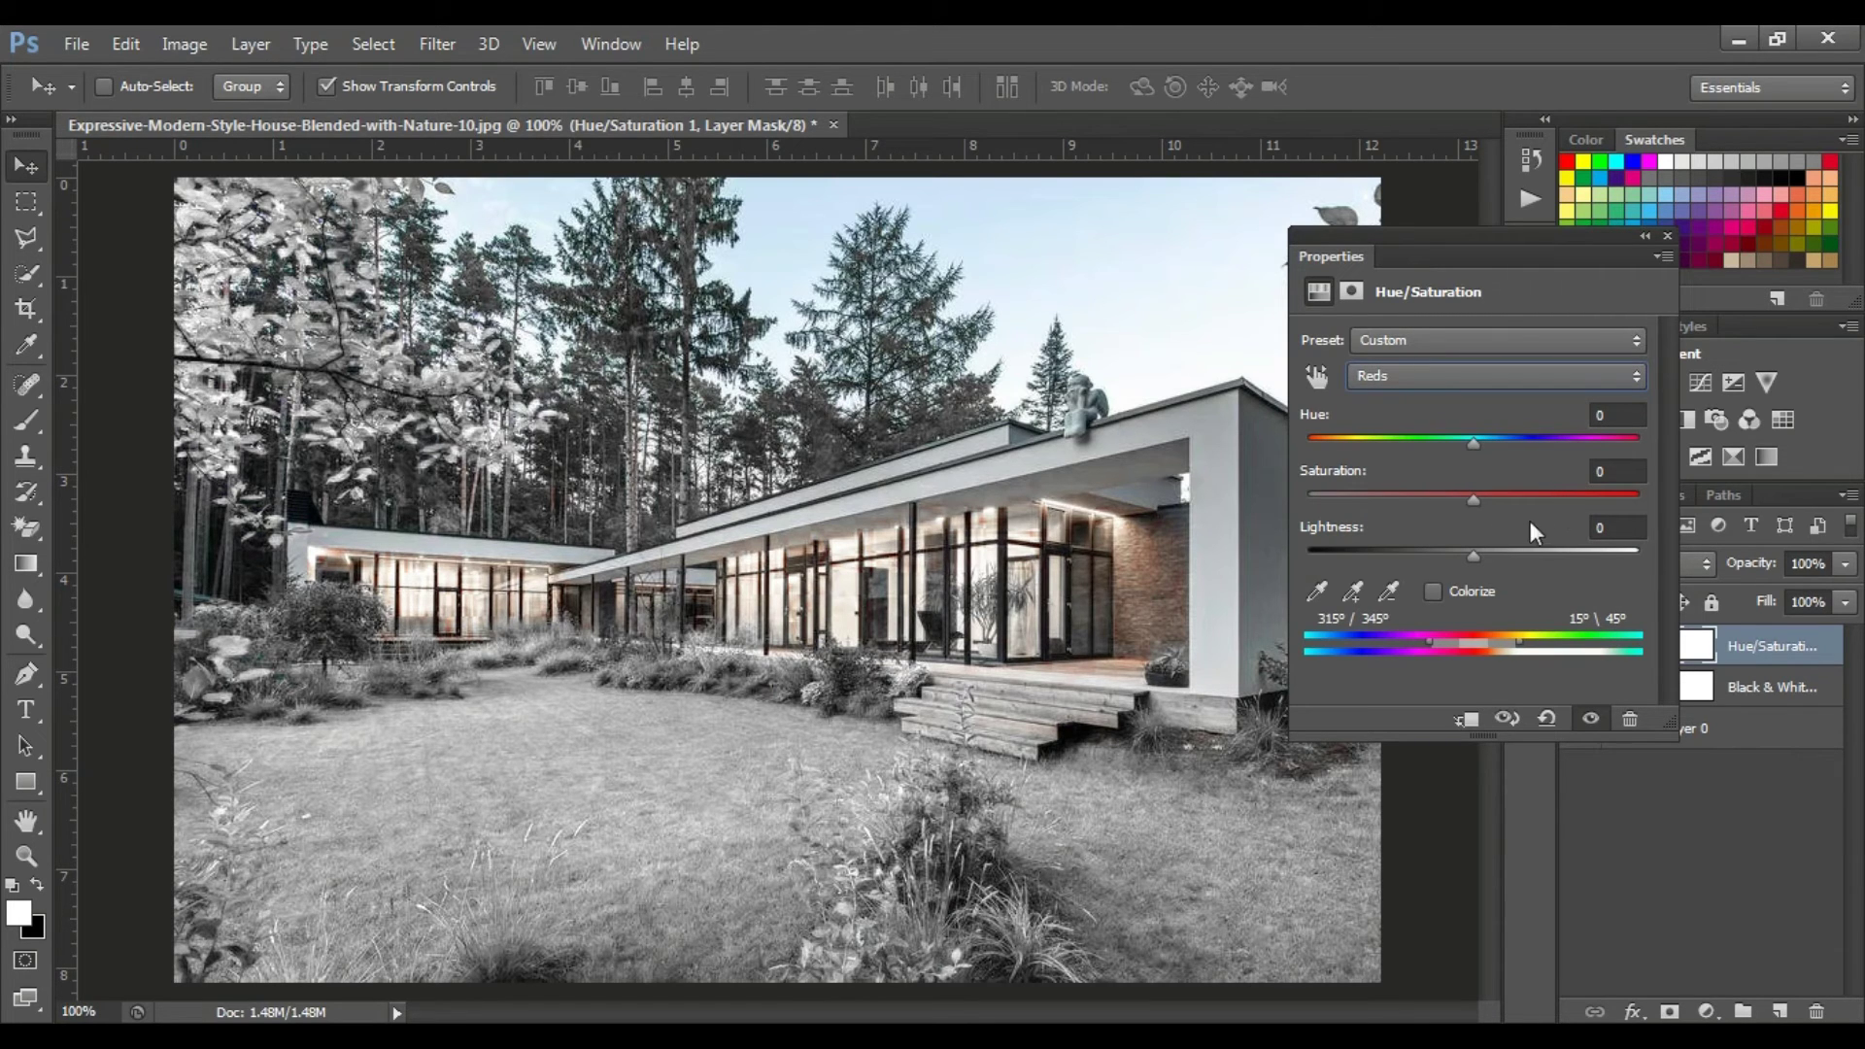
pyautogui.click(1619, 473)
pyautogui.write('50')
pyautogui.press('Tab')
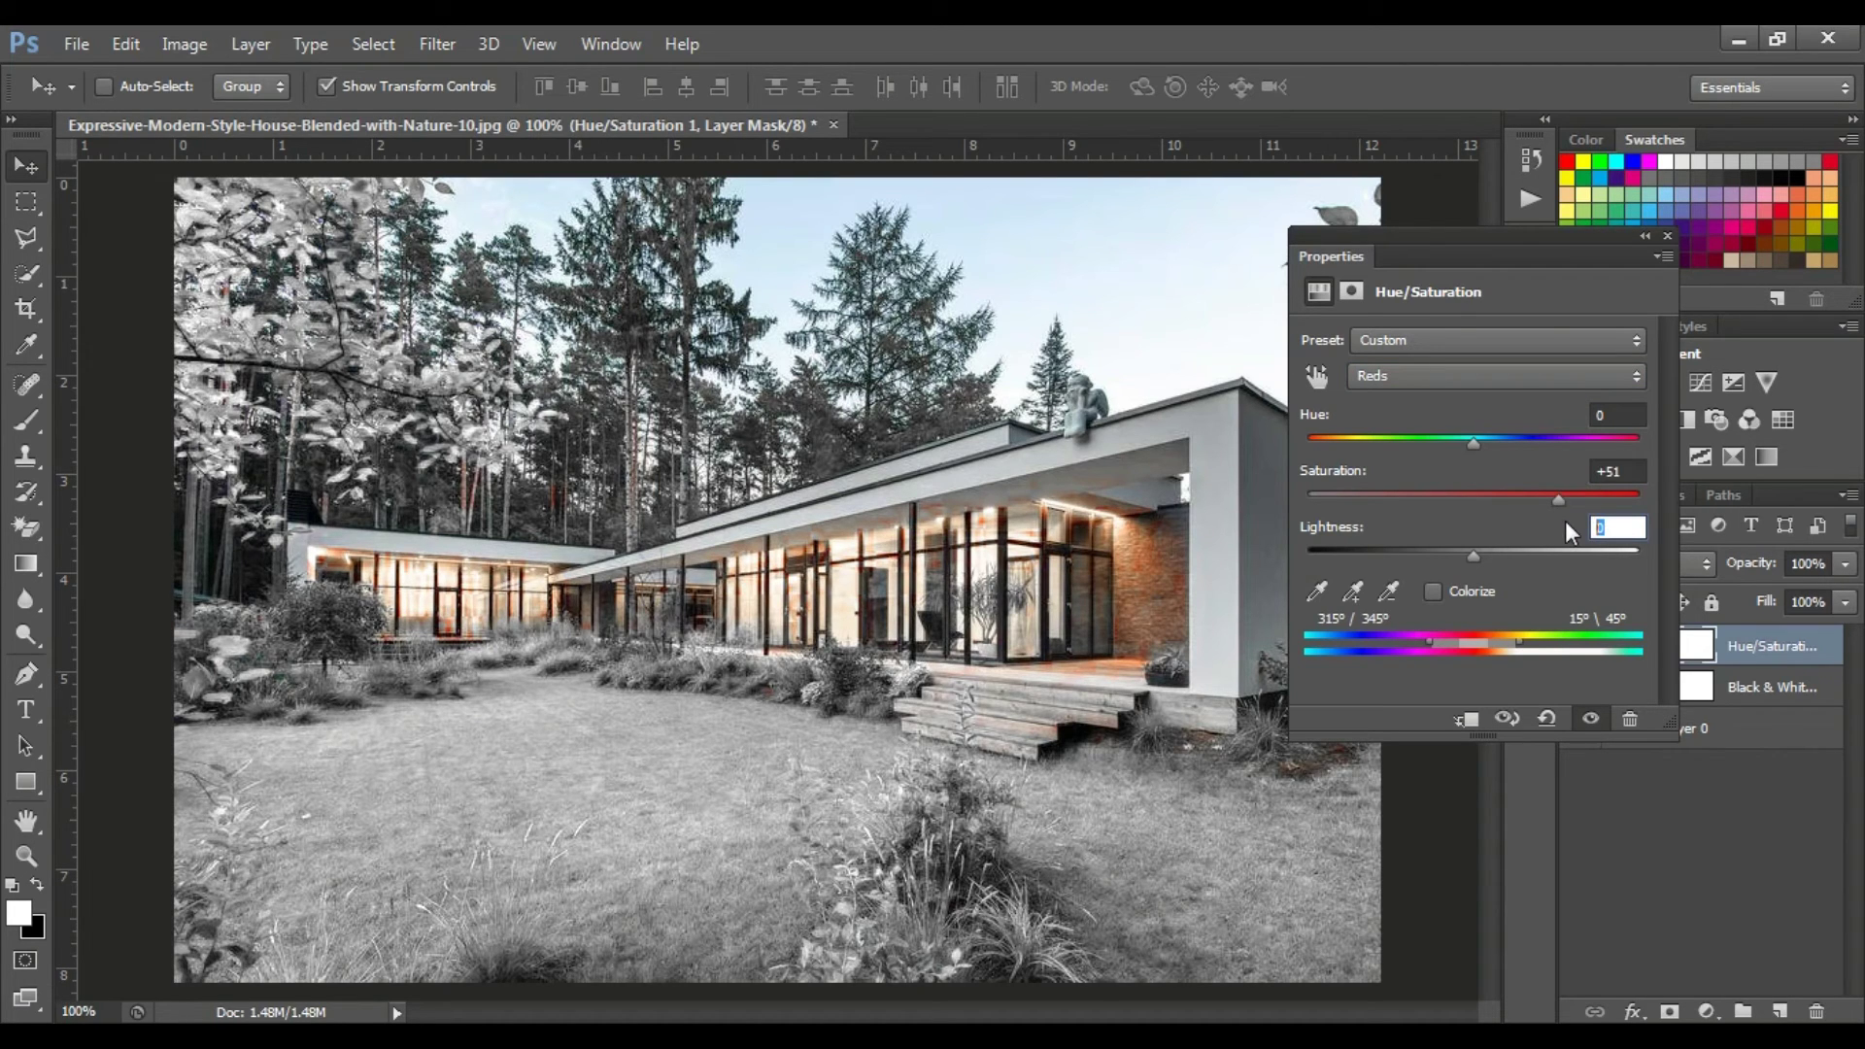
pyautogui.write('15')
pyautogui.click(1645, 238)
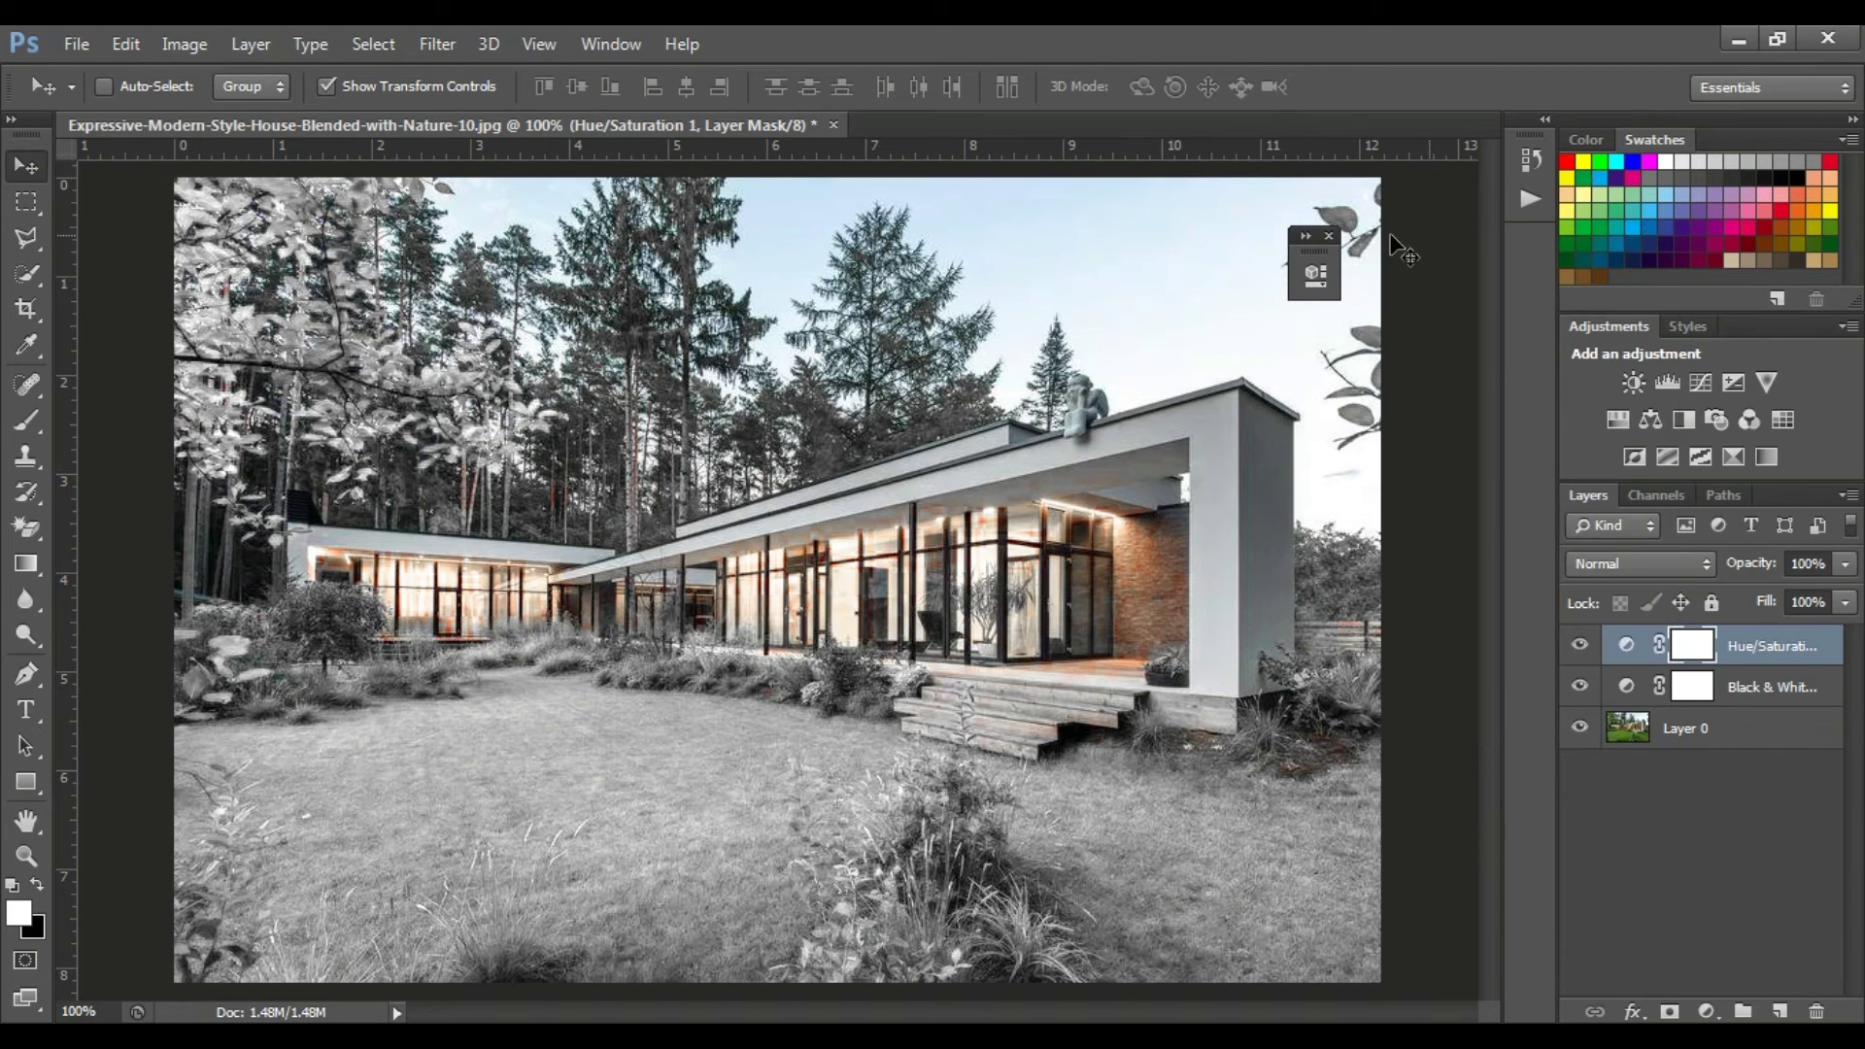
# Close the properties panel and zoom in and out to inspect the near-monochrome house.
pyautogui.click(1327, 236)
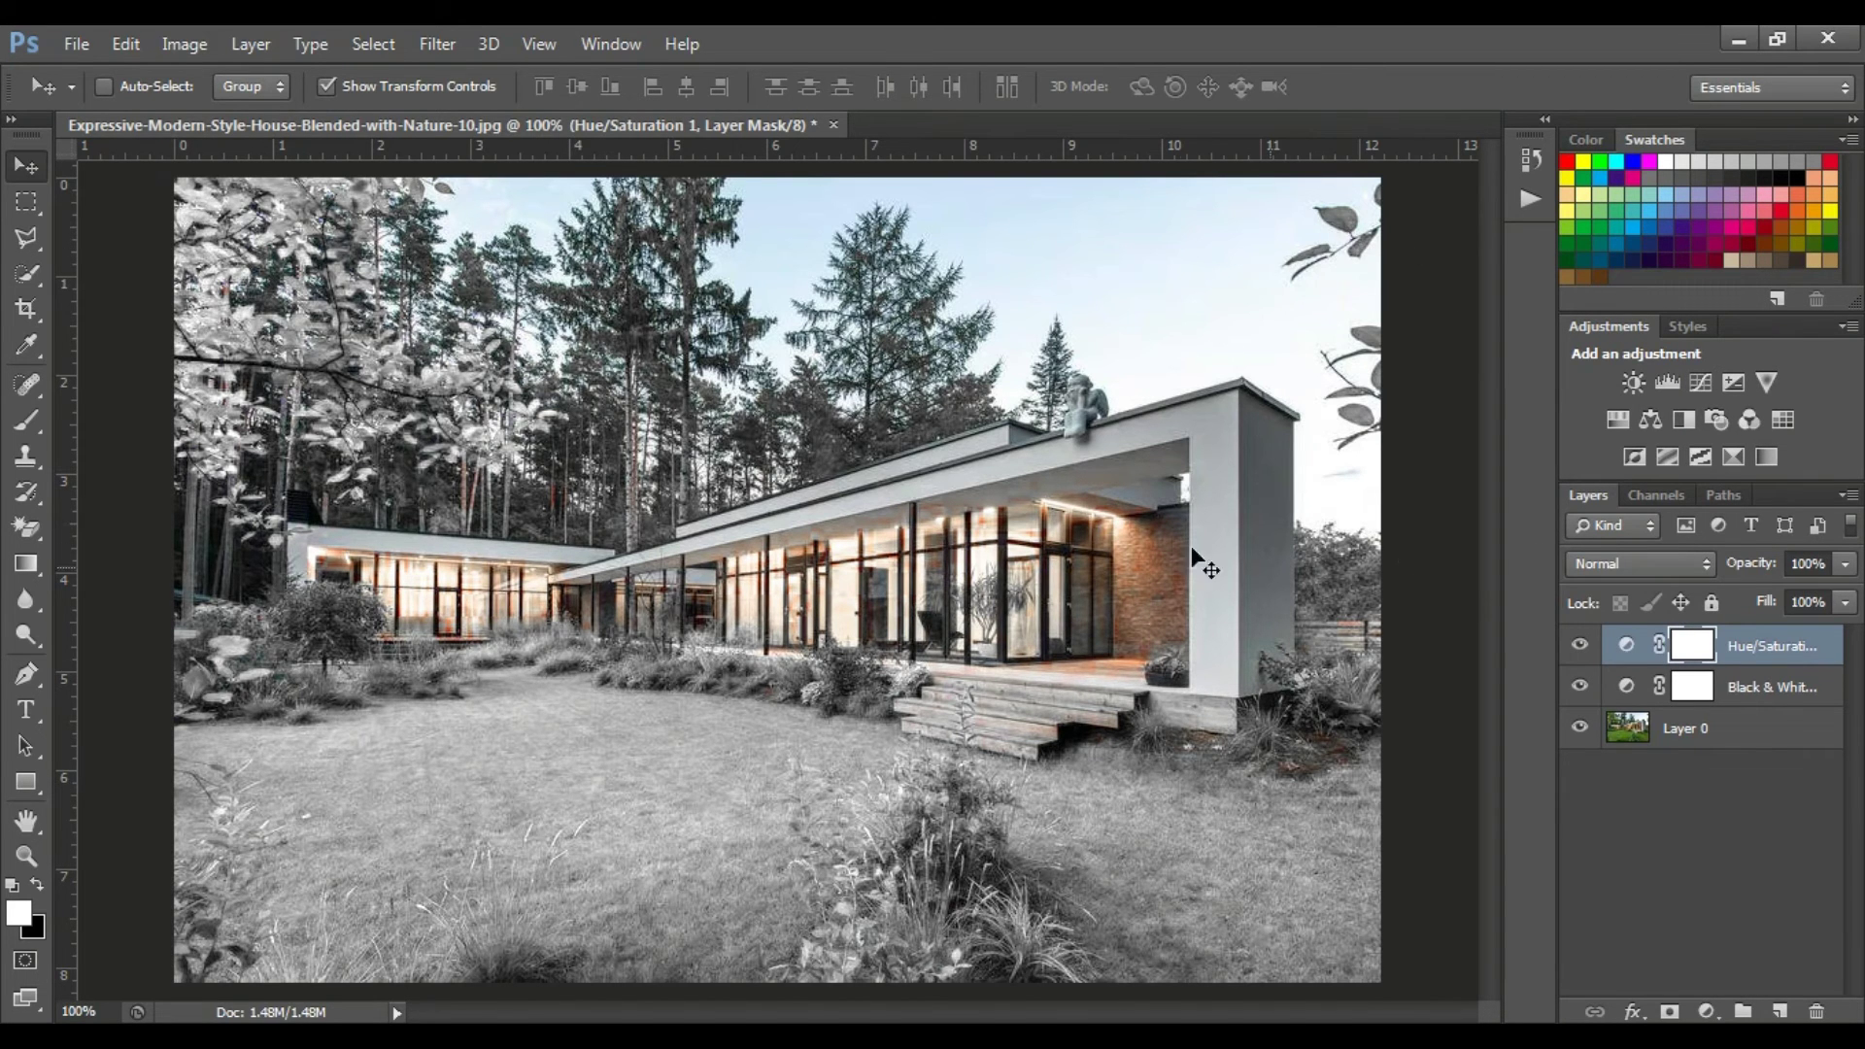
pyautogui.scroll(2, 896, 485)
pyautogui.scroll(2, 896, 486)
pyautogui.scroll(1, 1073, 571)
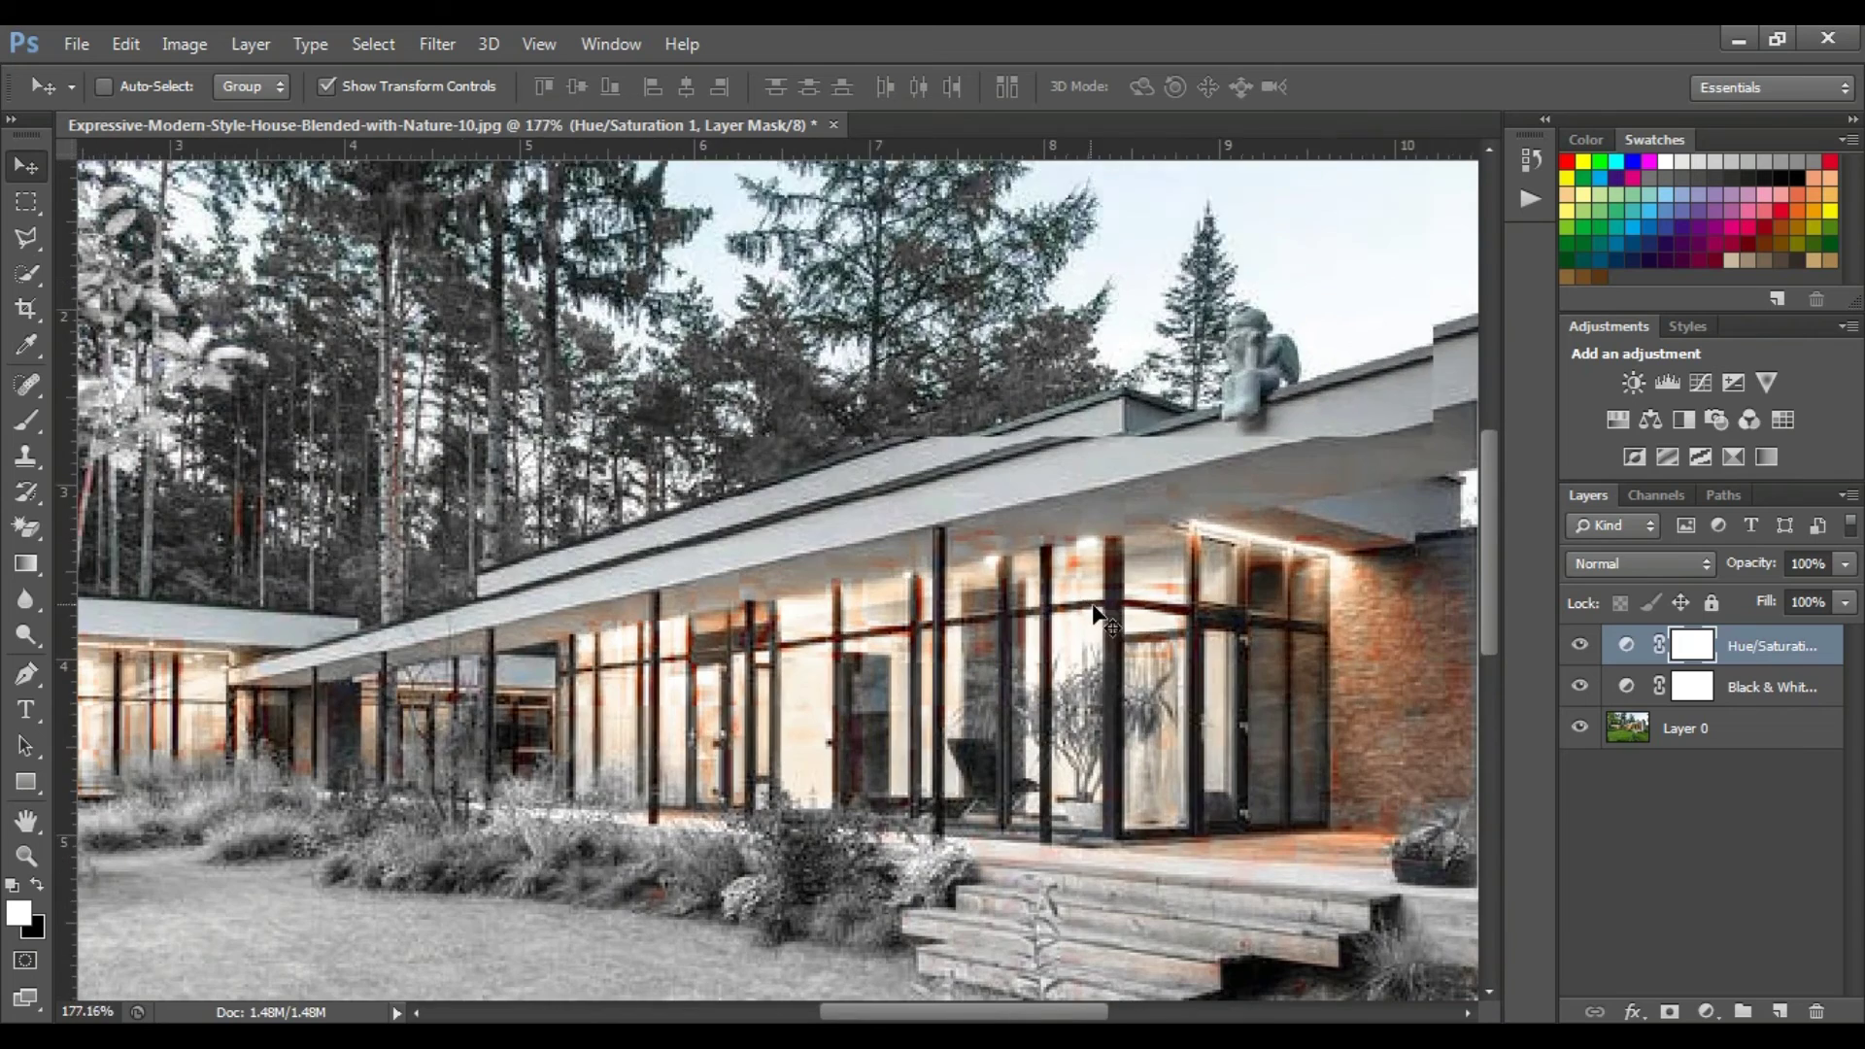
pyautogui.scroll(-3, 1100, 598)
pyautogui.scroll(-1, 1100, 598)
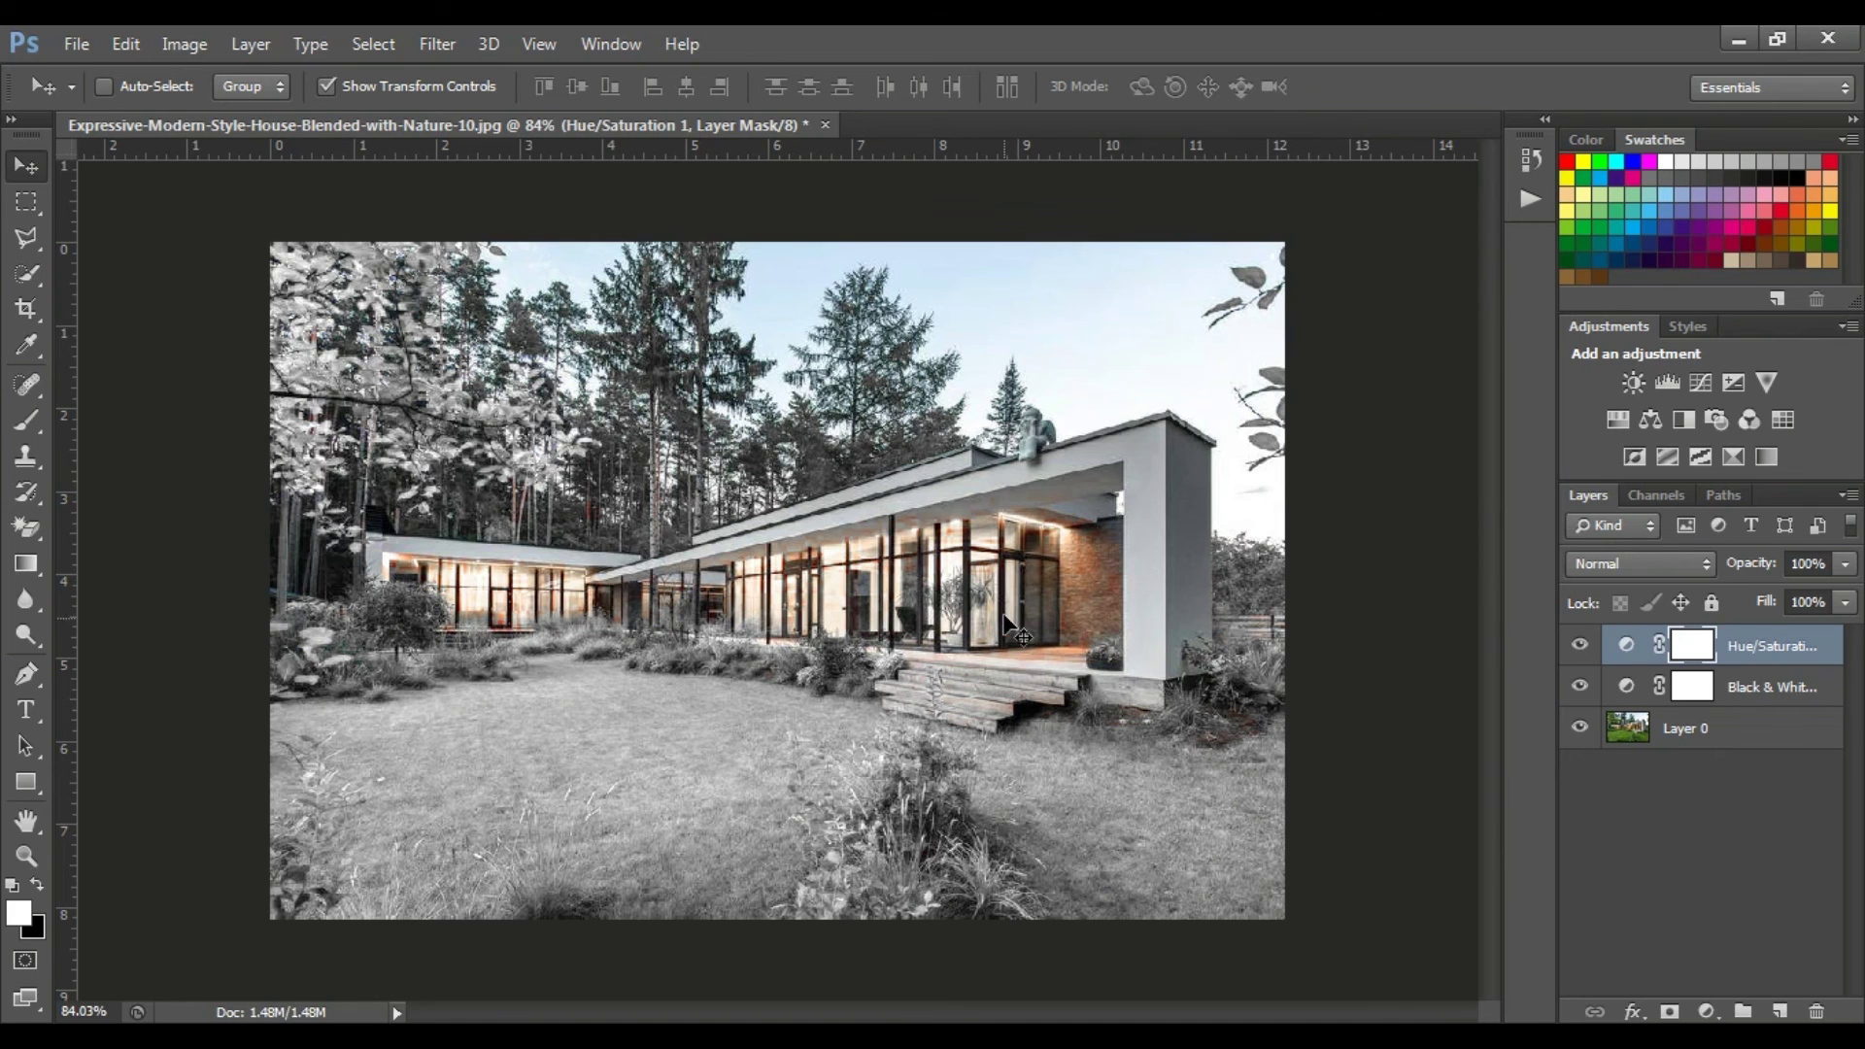
pyautogui.scroll(2, 918, 612)
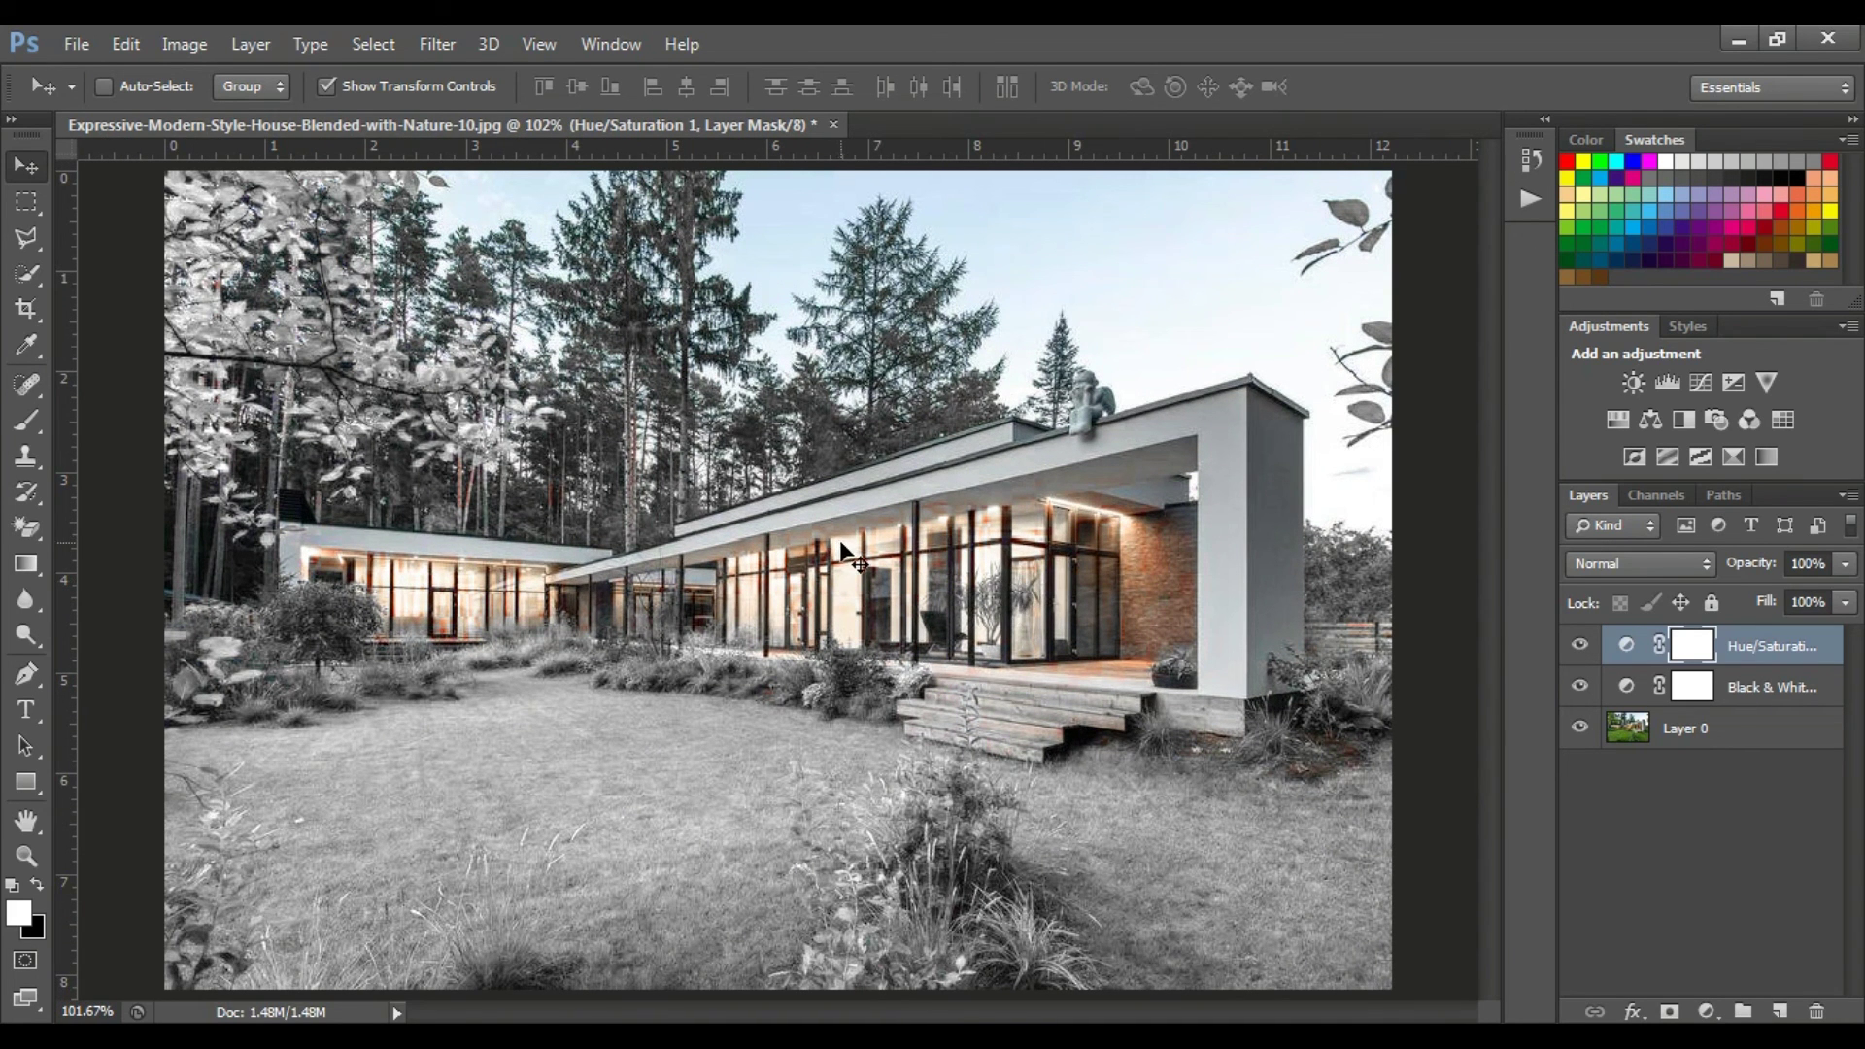
pyautogui.scroll(-1, 888, 599)
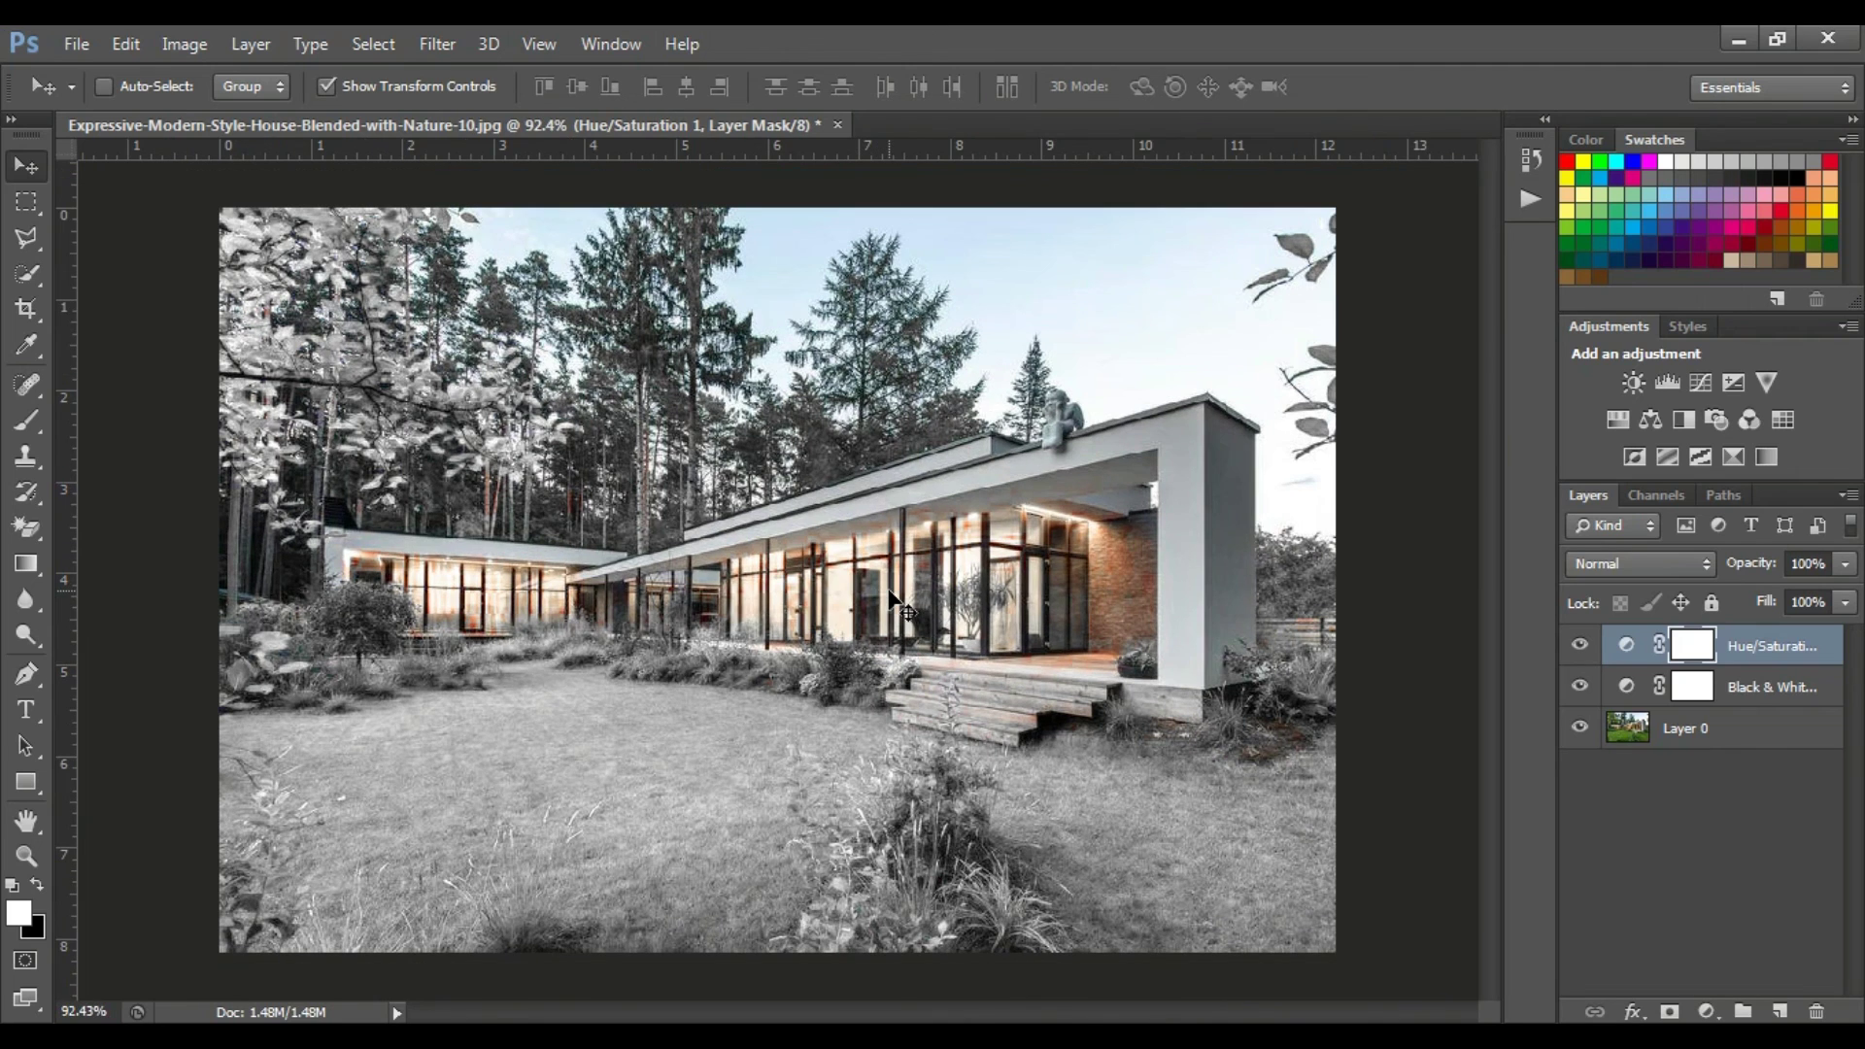